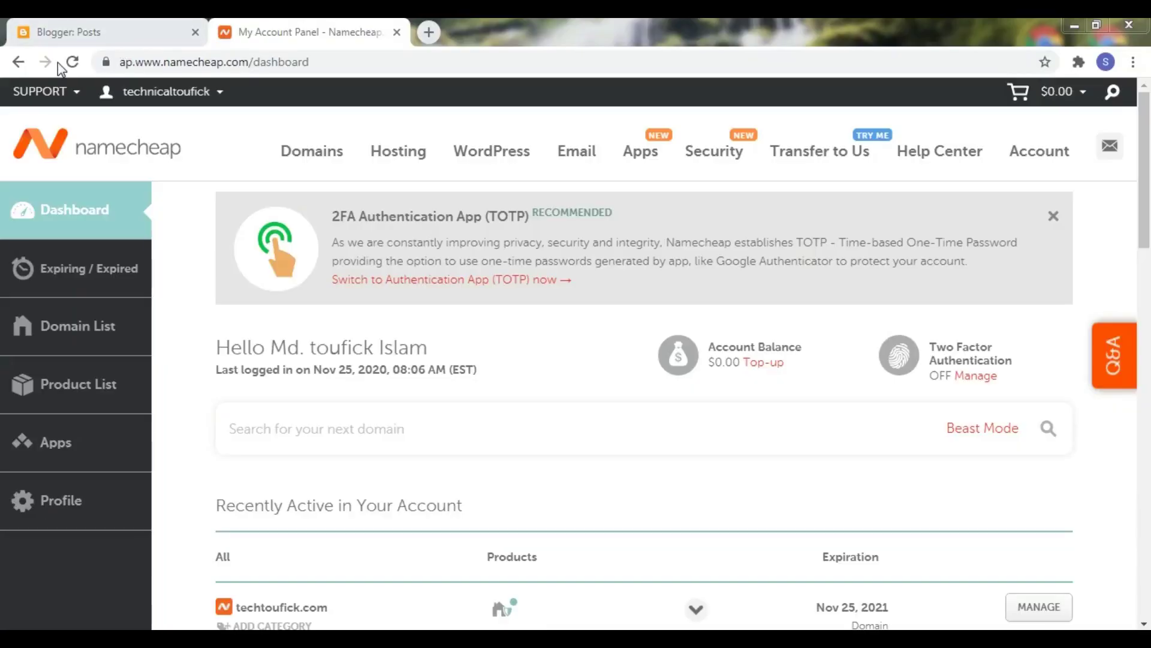
Switch to Blogger and open the Tech Toufick blog's settings at the Publishing section.
left_click(108, 27)
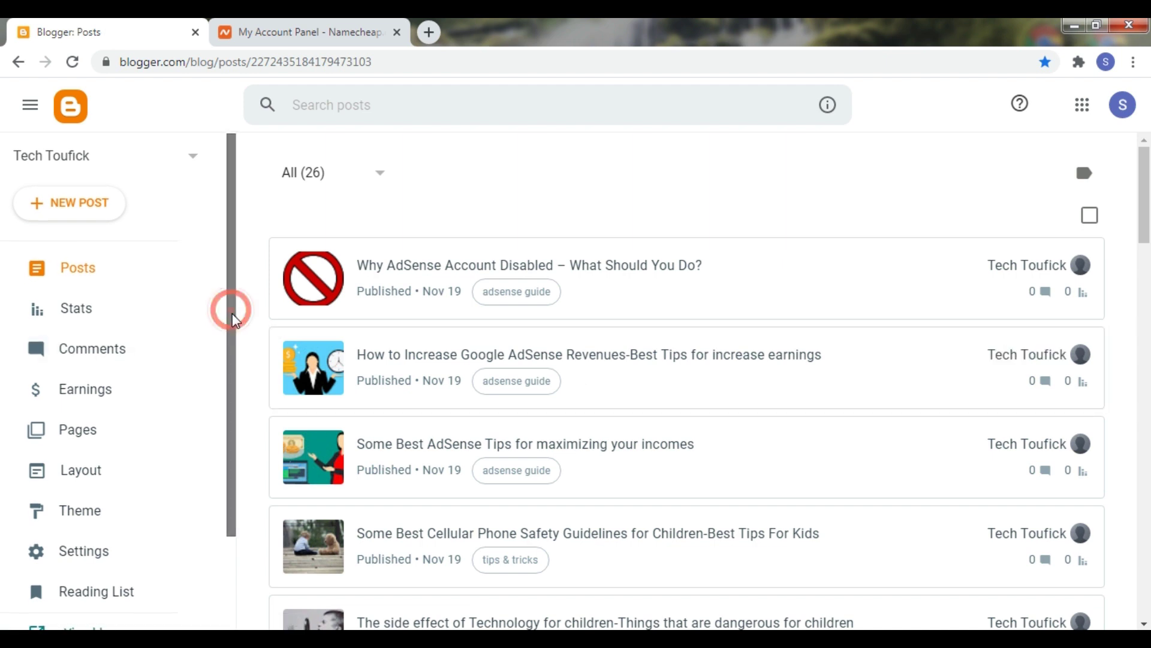
left_click_drag(233, 334, 234, 406)
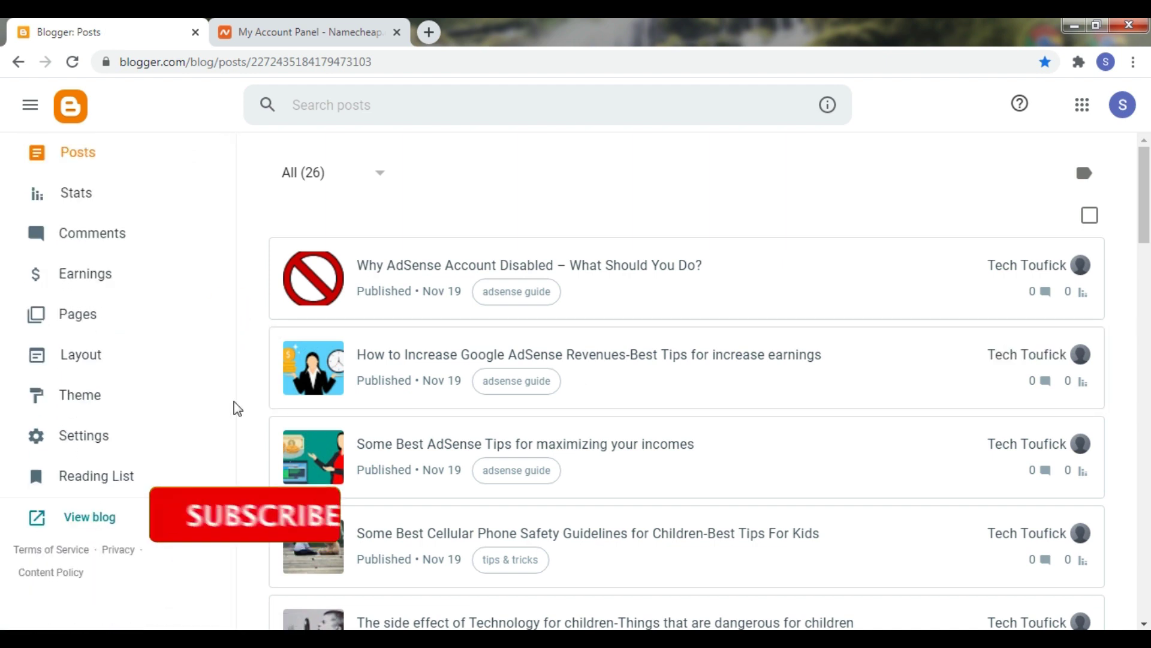
left_click(84, 440)
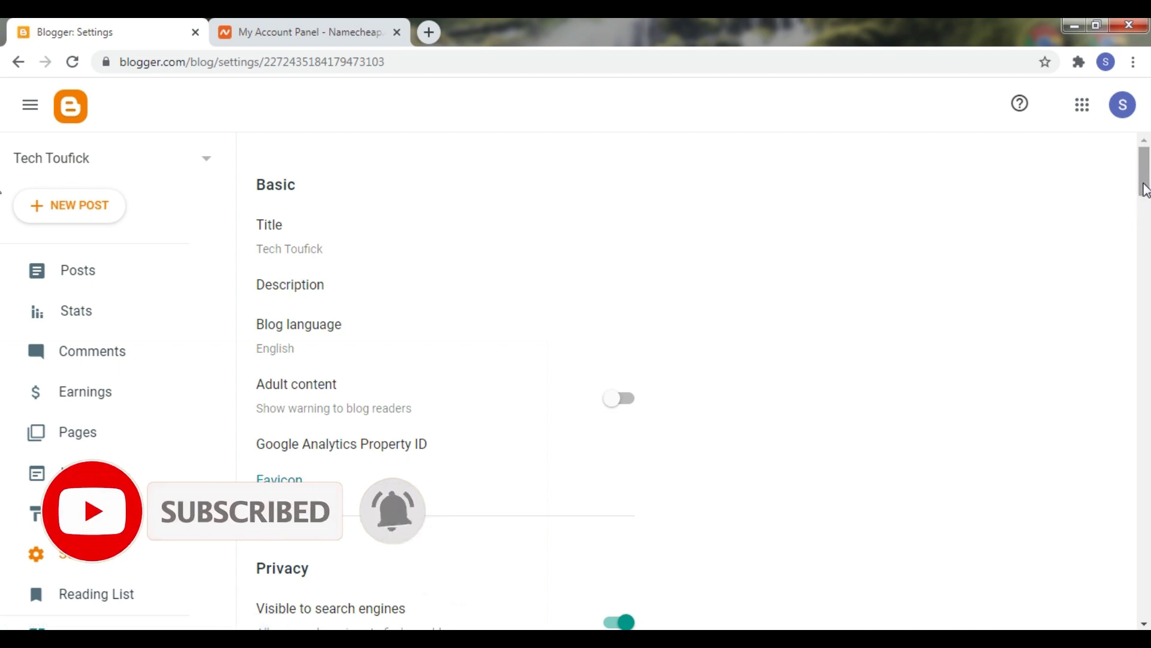
scroll(790, 369, "down", 7)
mouse_move(1150, 206)
left_mouse_down()
mouse_move(1150, 227)
mouse_move(1150, 211)
left_mouse_up()
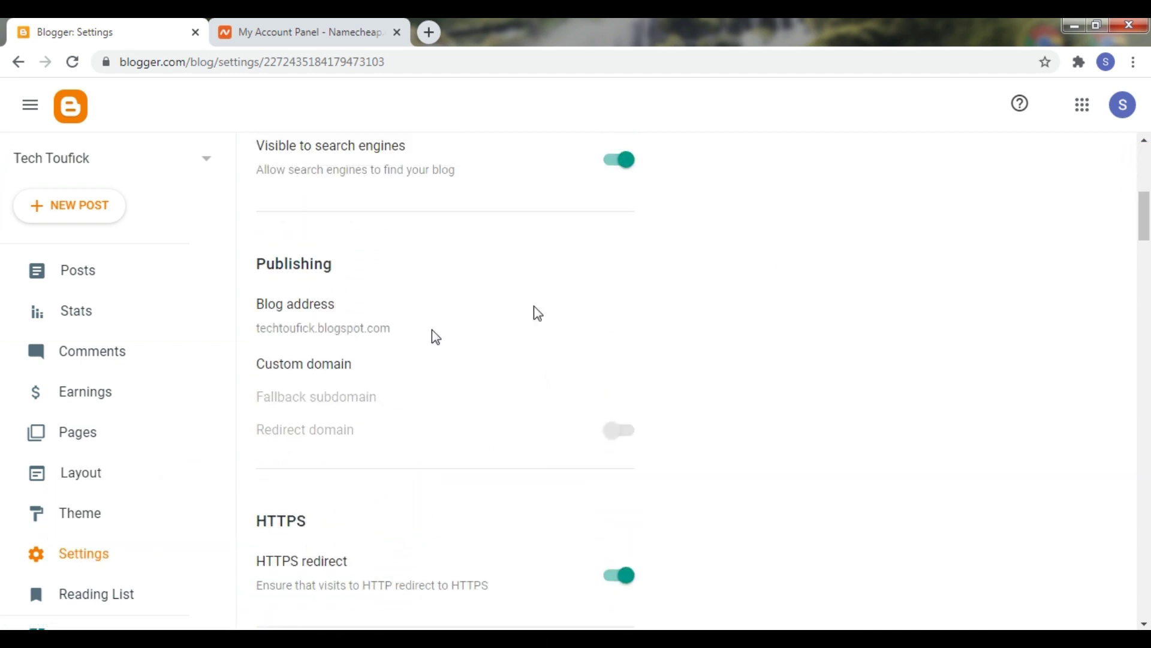
left_click(327, 366)
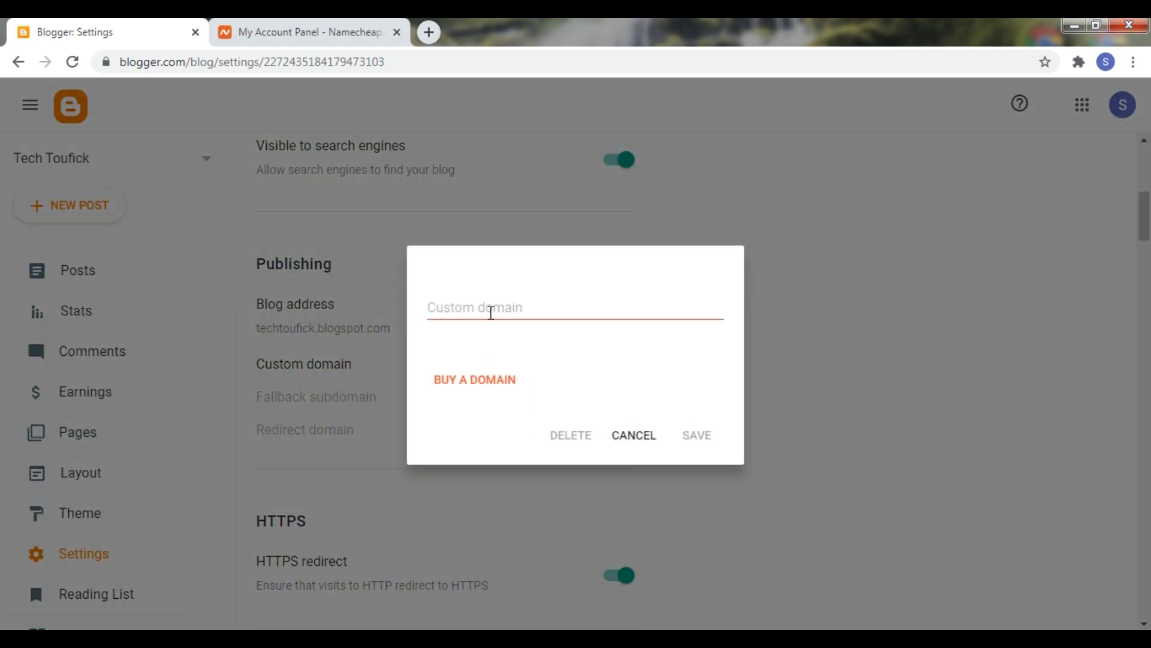
left_click(490, 310)
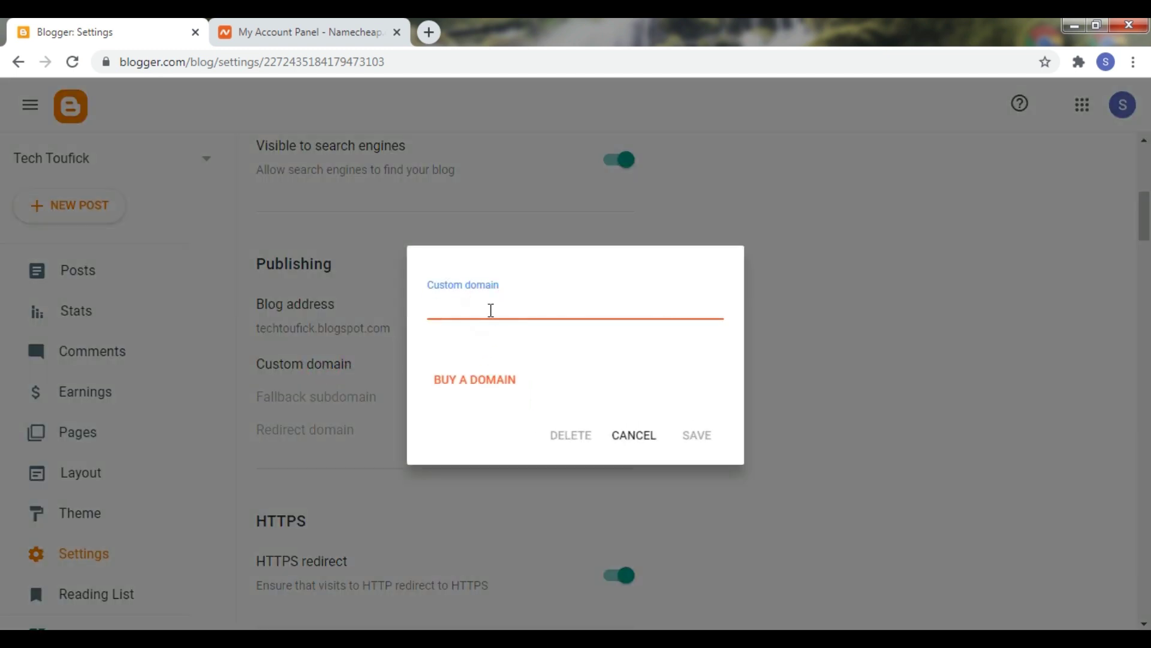
type("www.techtoufick.com")
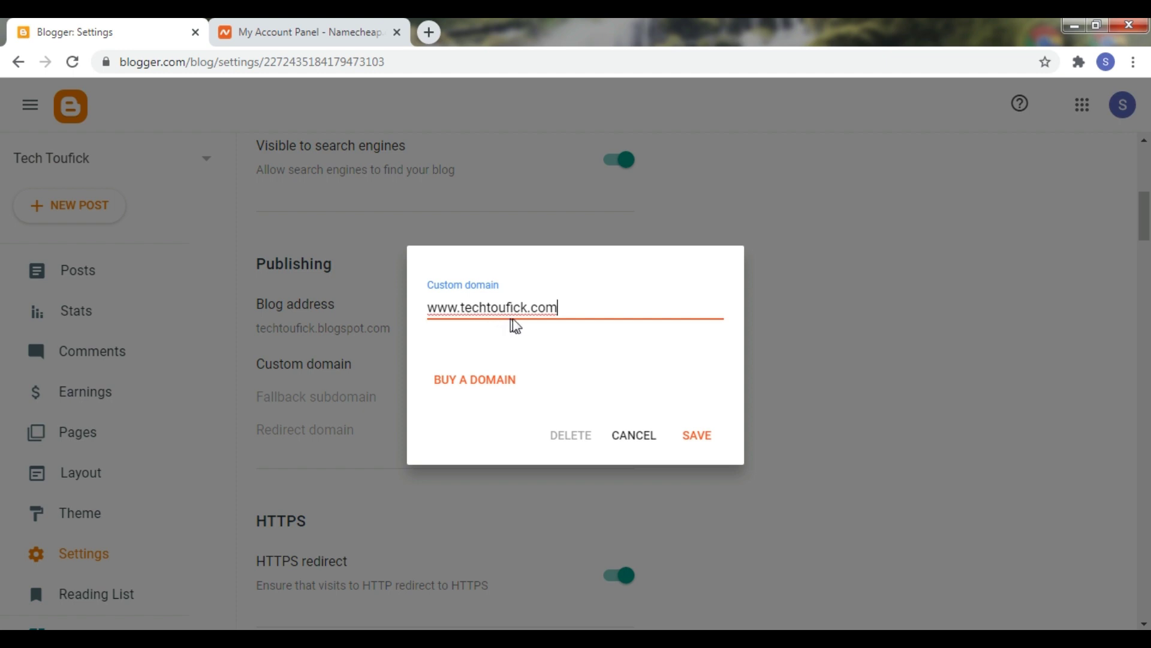
left_click(296, 27)
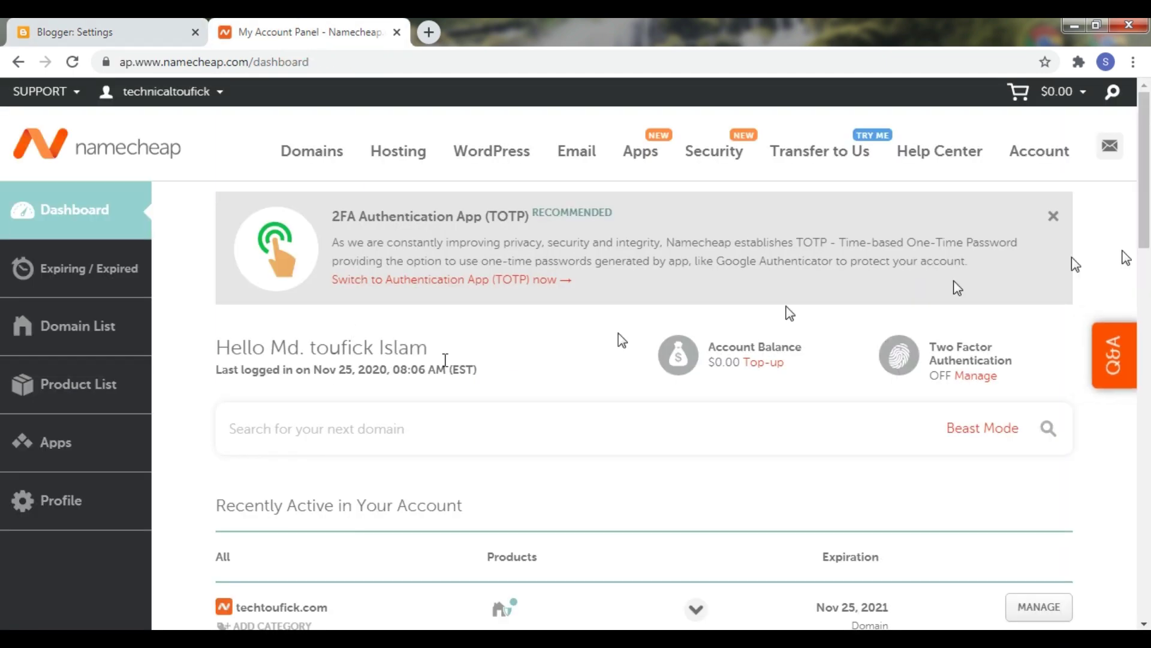
left_click(138, 33)
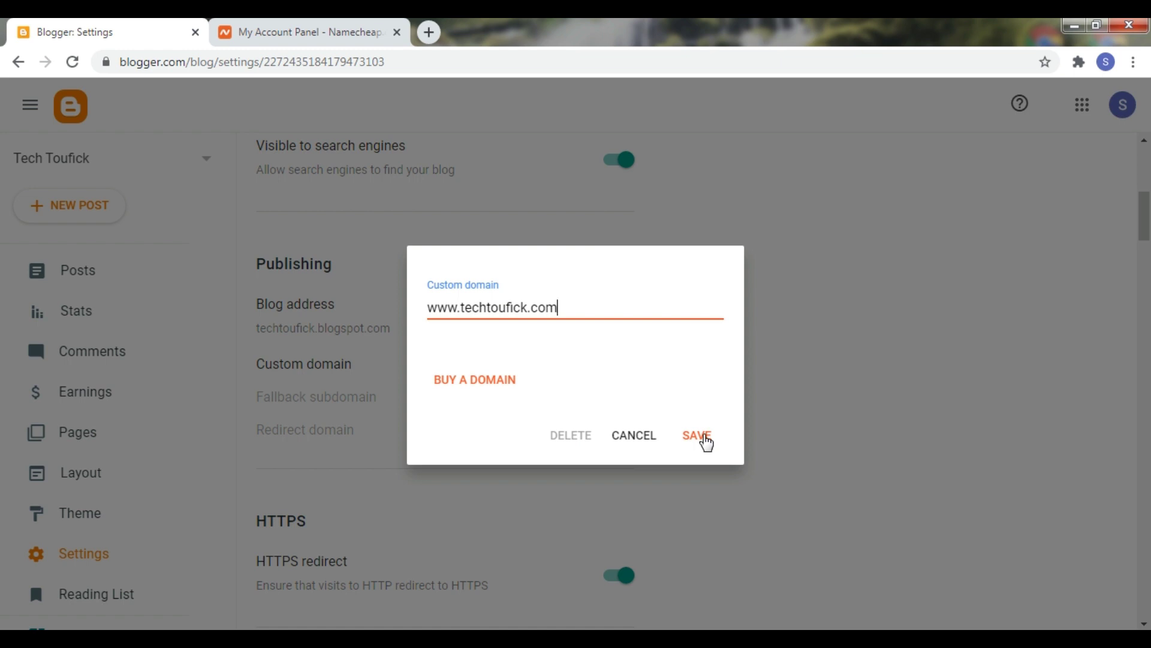
left_click(698, 435)
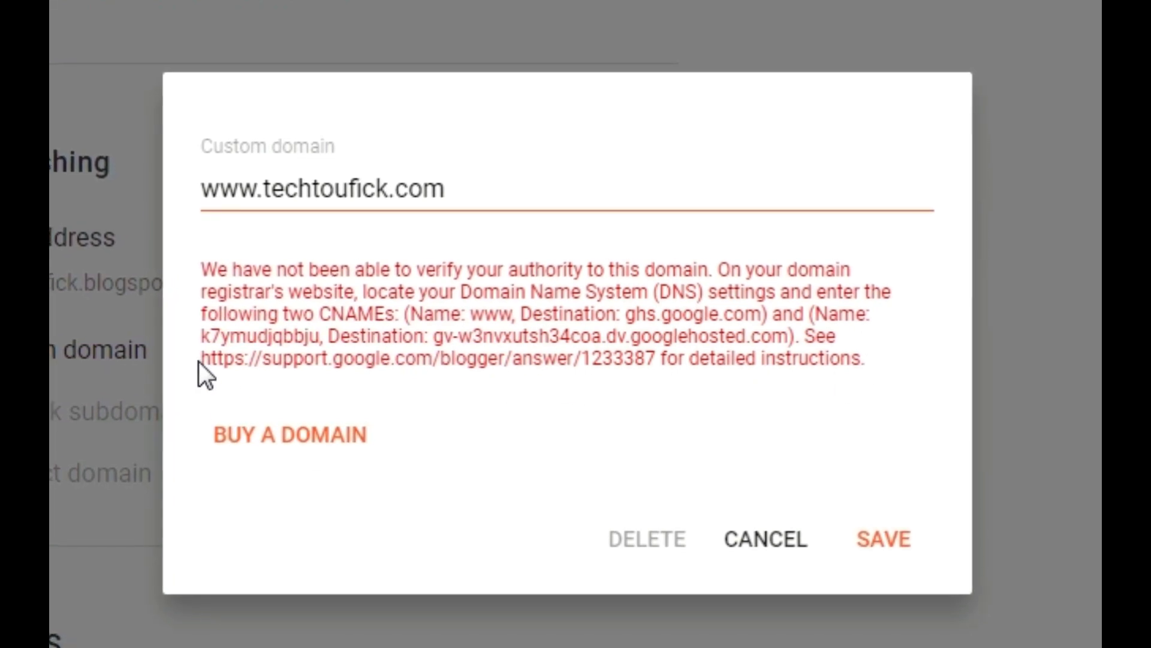
Open the support link from the custom domain message in a new browser tab and examine the domain redirect instructions.
left_click_drag(199, 359, 662, 359)
key("ctrl+c")
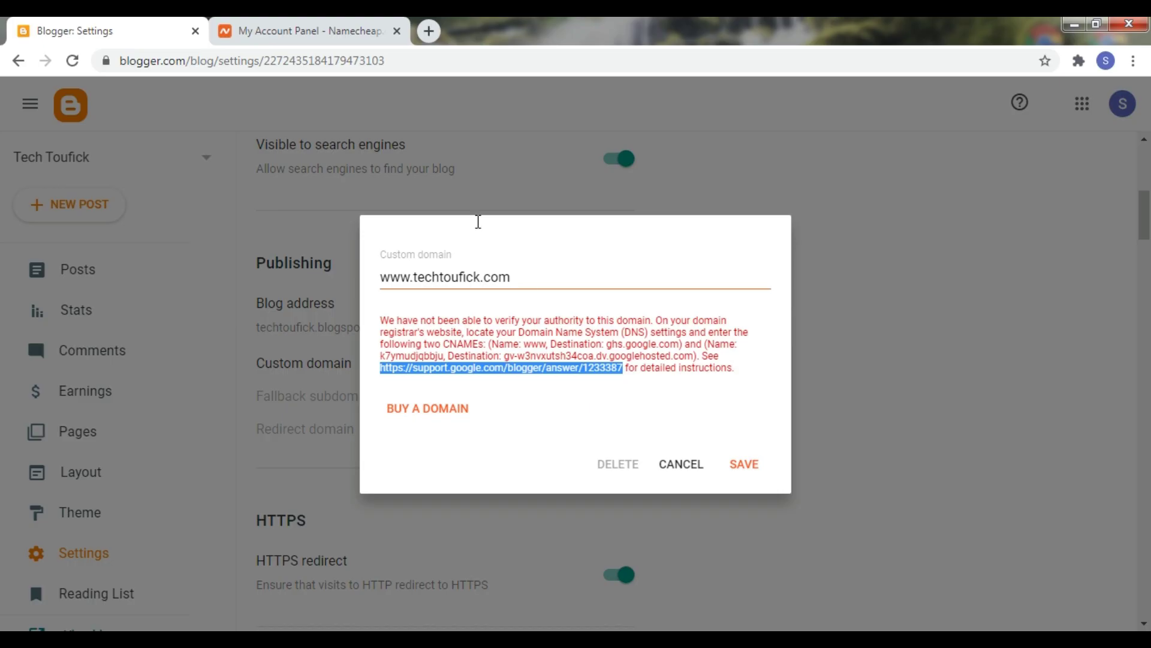
left_click(430, 31)
left_click(388, 64)
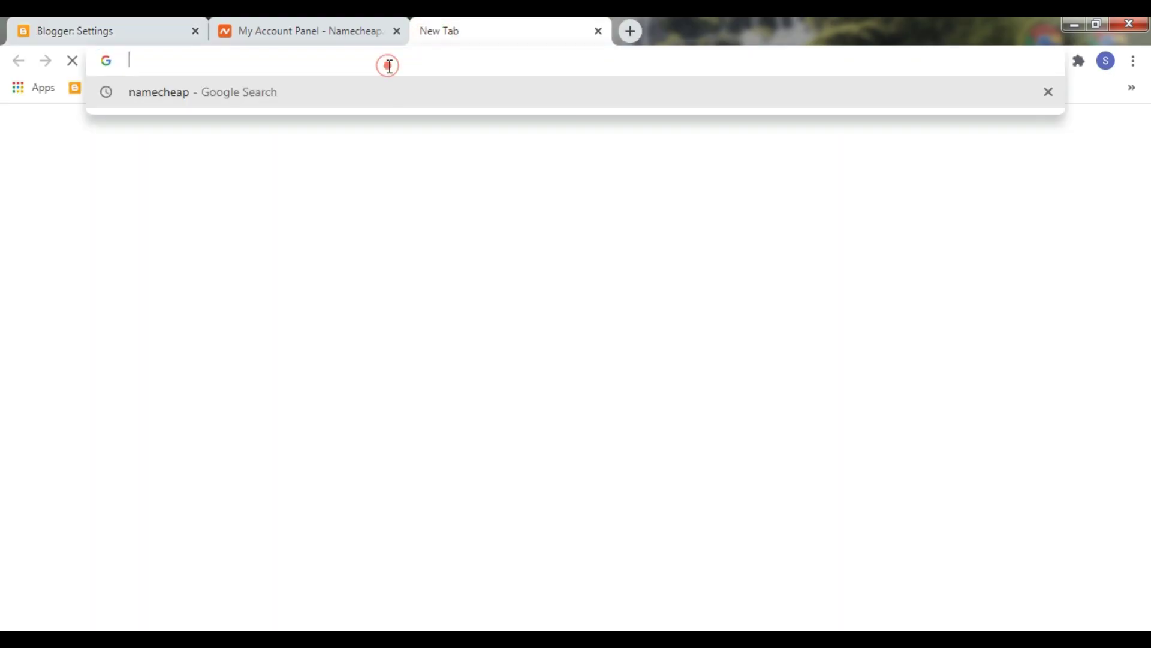
key("ctrl+v")
key("Return")
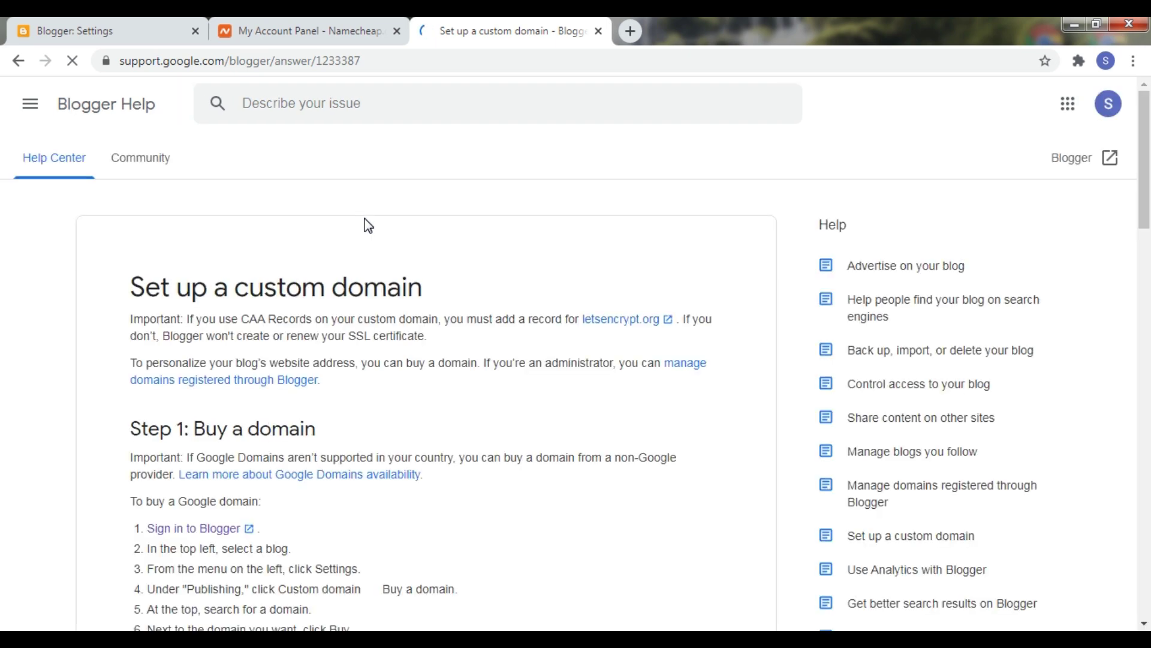
scroll(3, 224, "down", 15)
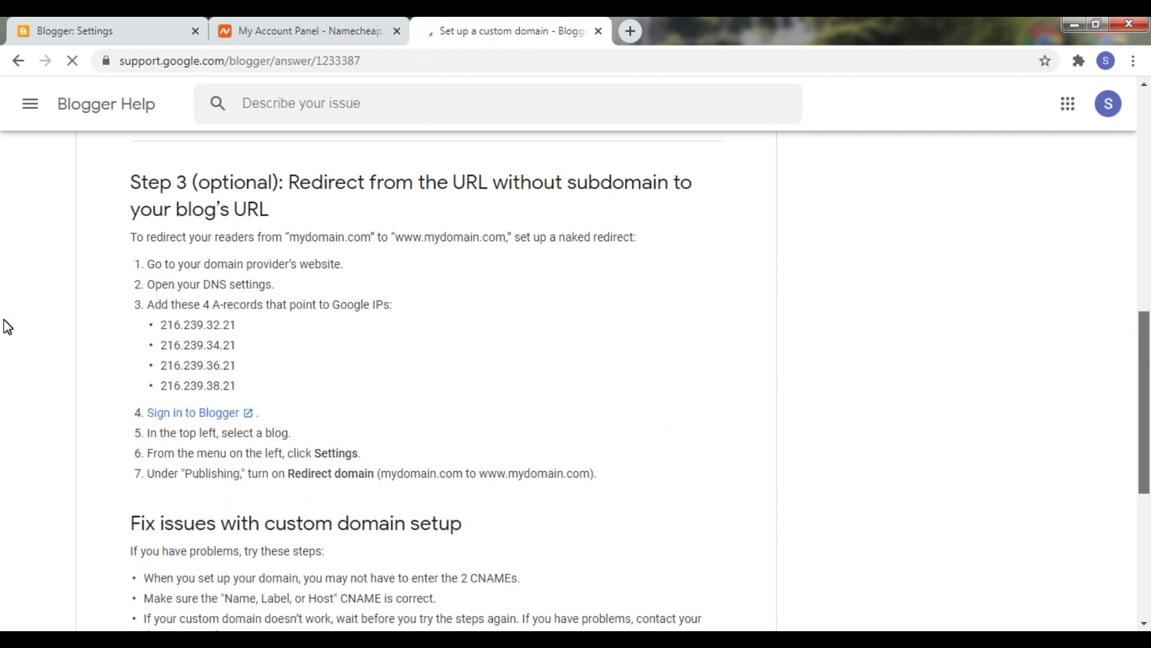
Return to Blogger to check the required CNAMEs, then switch to Namecheap and open the advanced DNS settings of techtoufick.com.
left_click(144, 27)
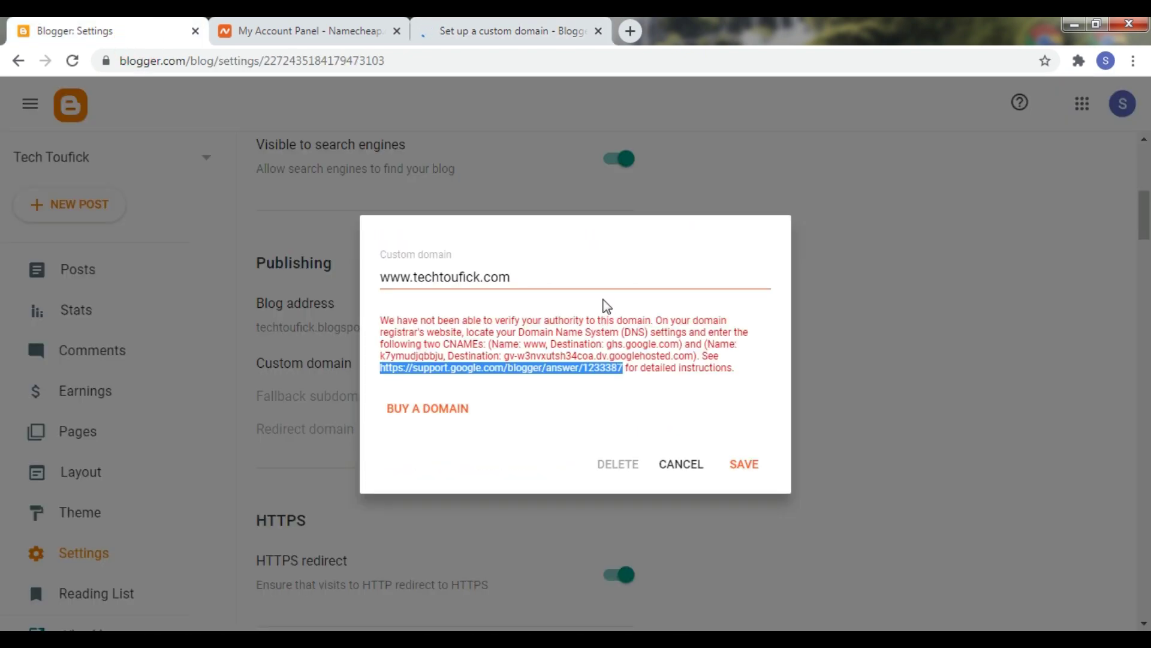
left_click(595, 331)
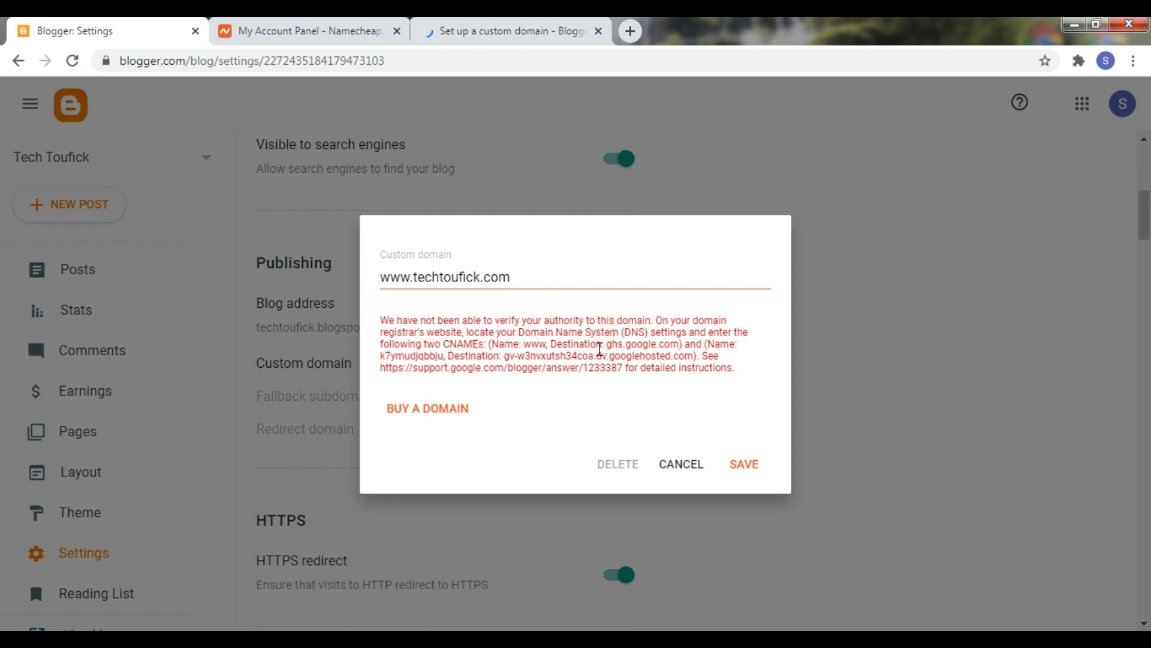
left_click(324, 25)
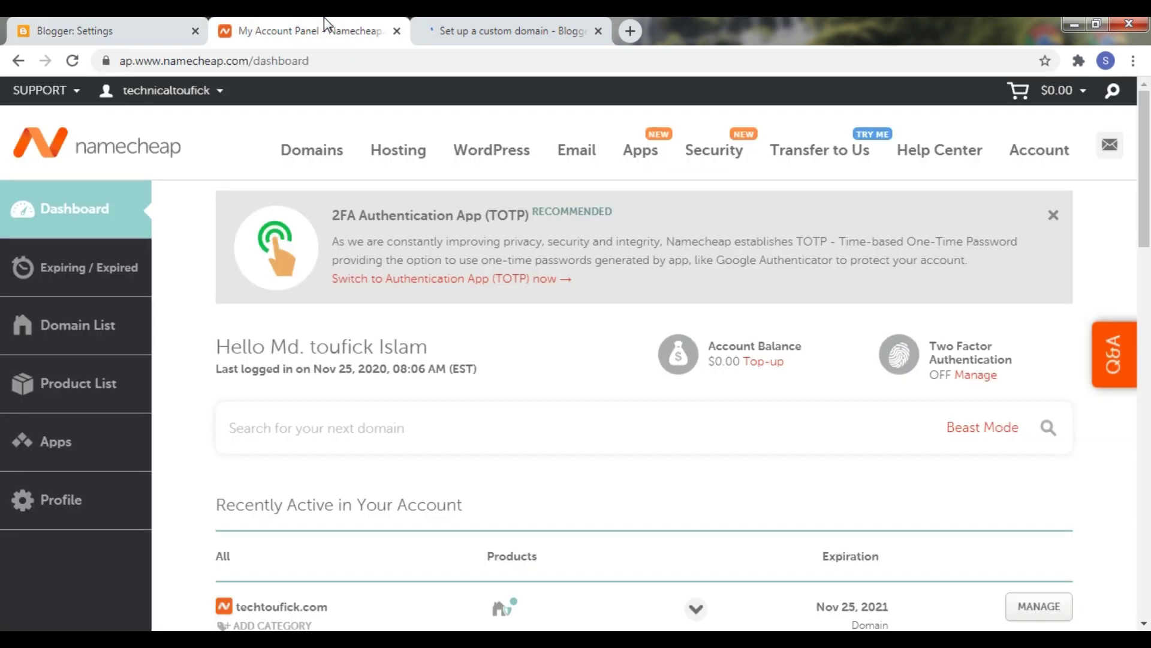
left_click(110, 331)
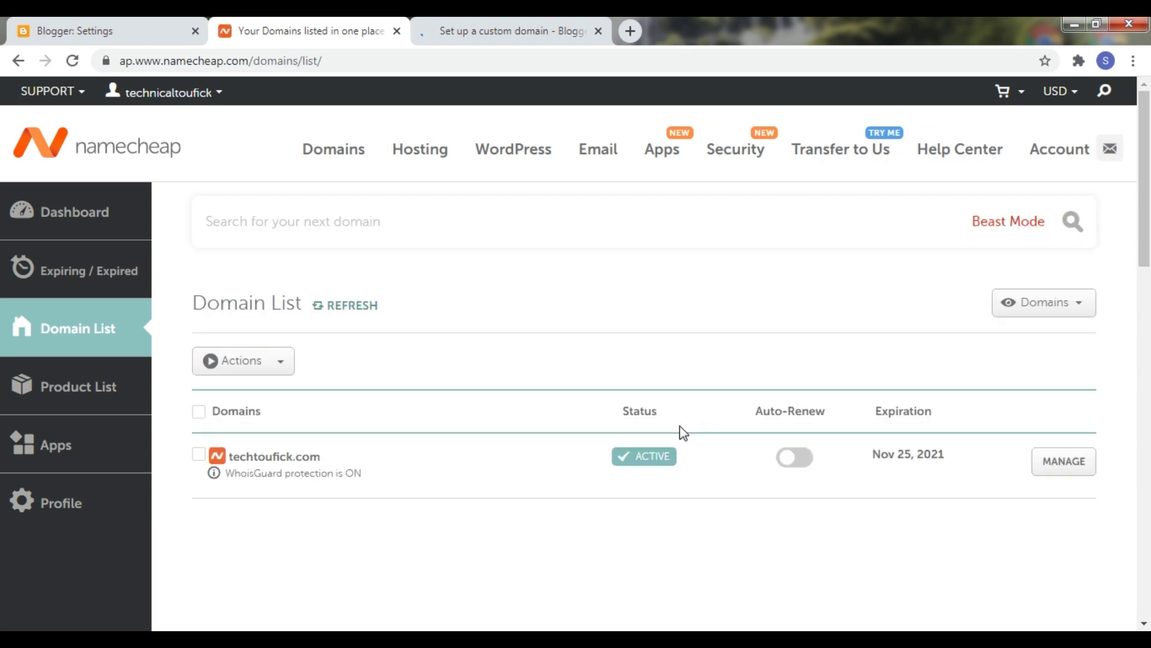
scroll(2, 222, "down", 1)
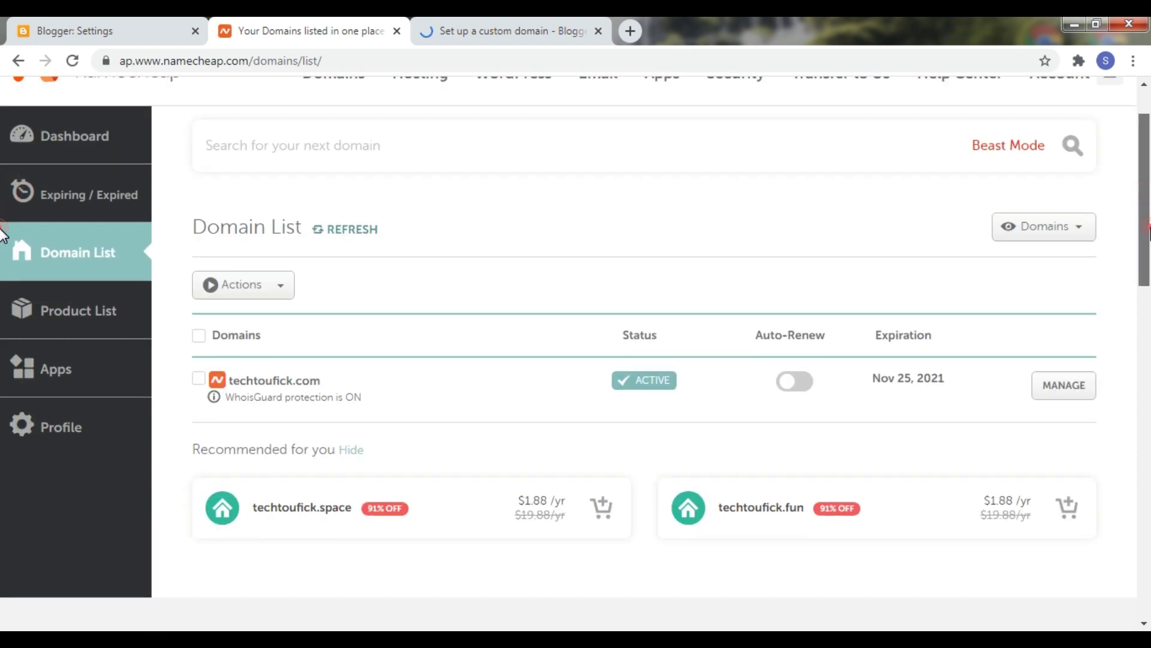
left_click(1067, 388)
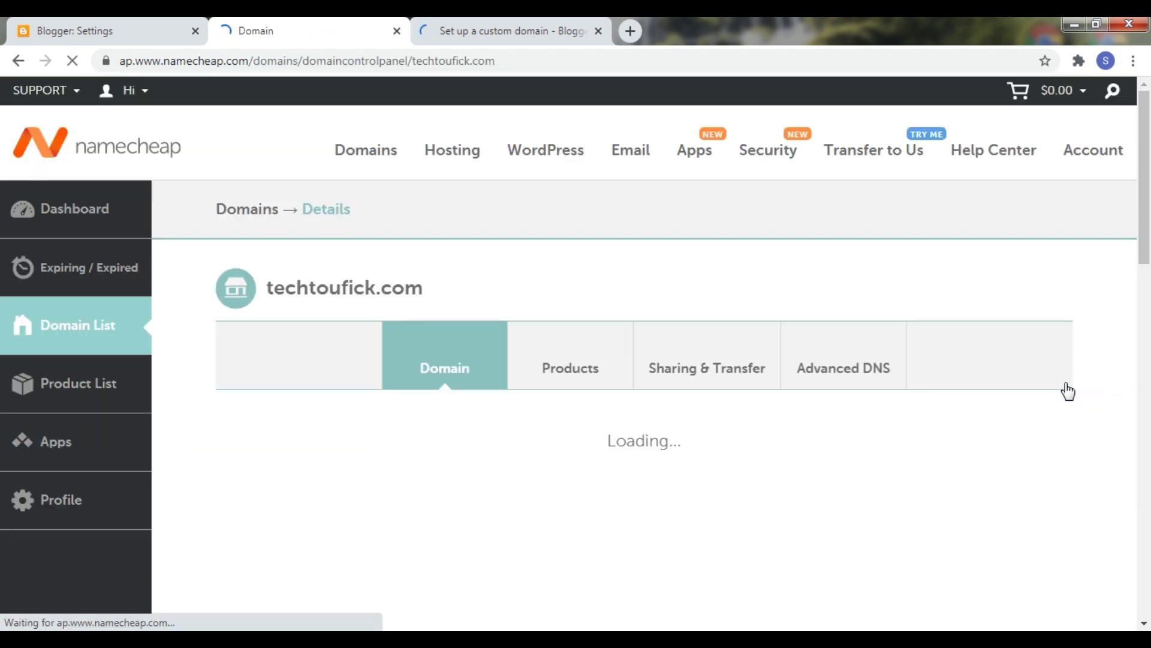
scroll(3, 240, "down", 1)
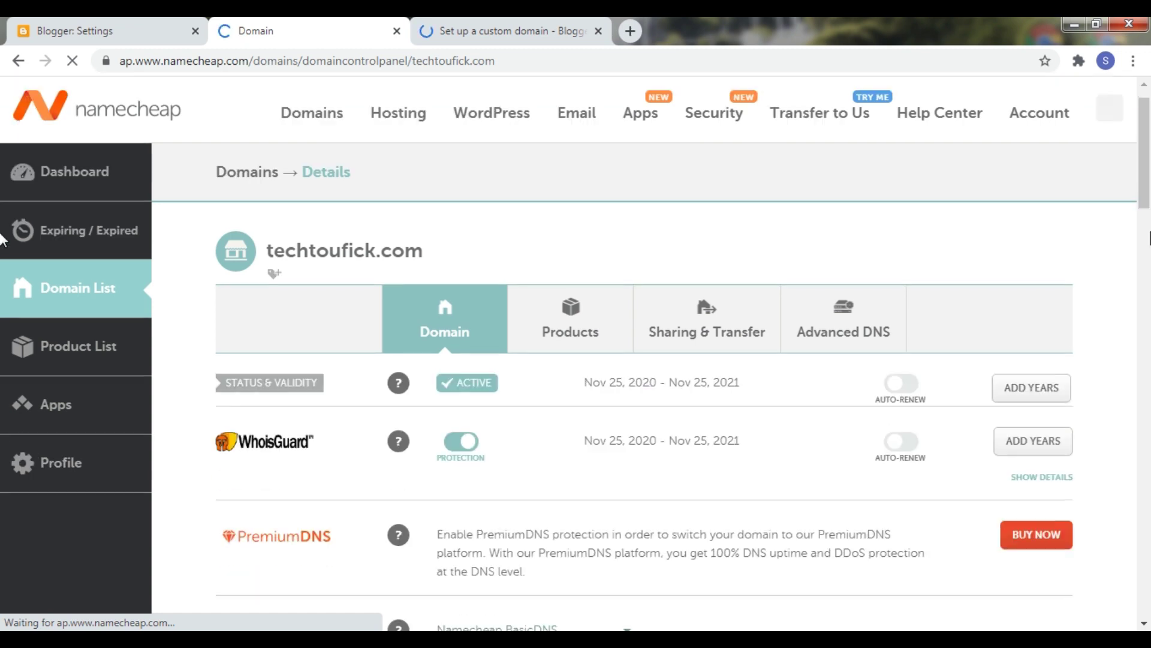
left_click(839, 304)
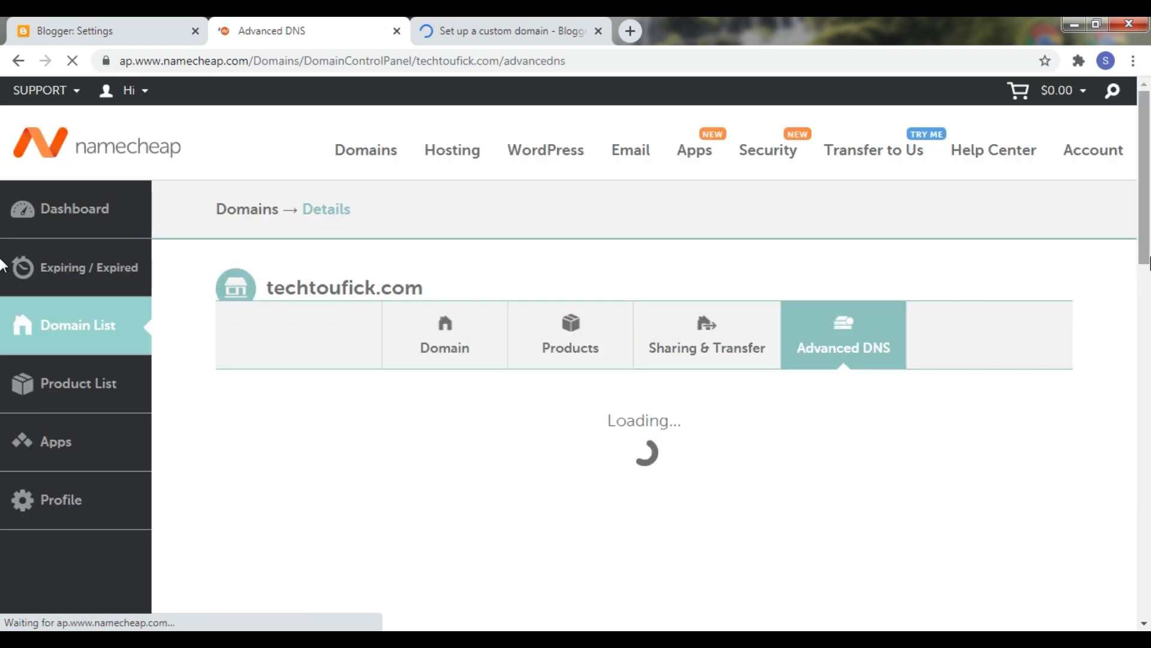
Delete the URL Redirect Record from the host records of techtoufick.com.
scroll(3, 252, "down", 1)
scroll(3, 239, "down", 3)
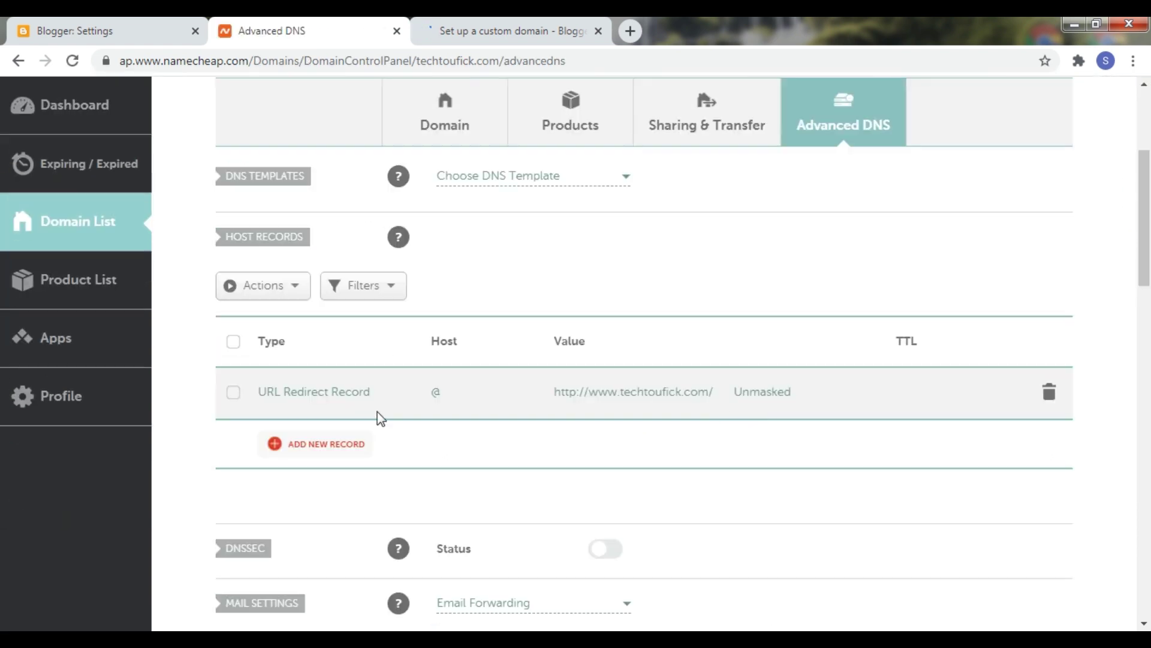
left_click(1051, 397)
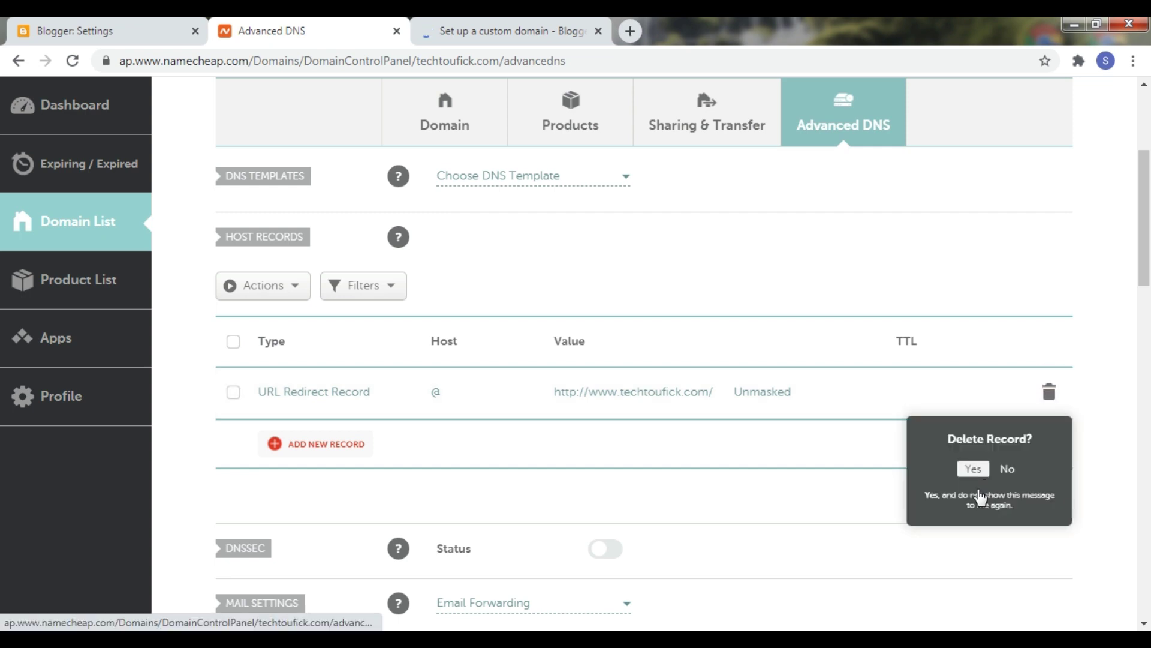
left_click(968, 469)
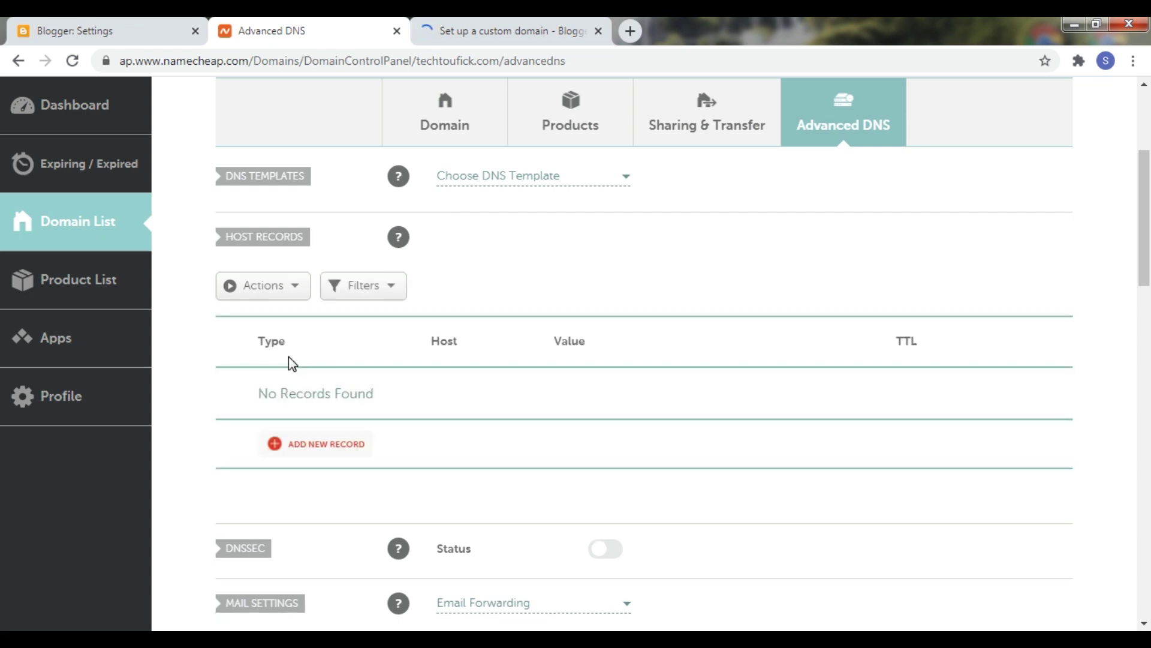
Add a new host record and set its type to CNAME Record.
left_click(314, 452)
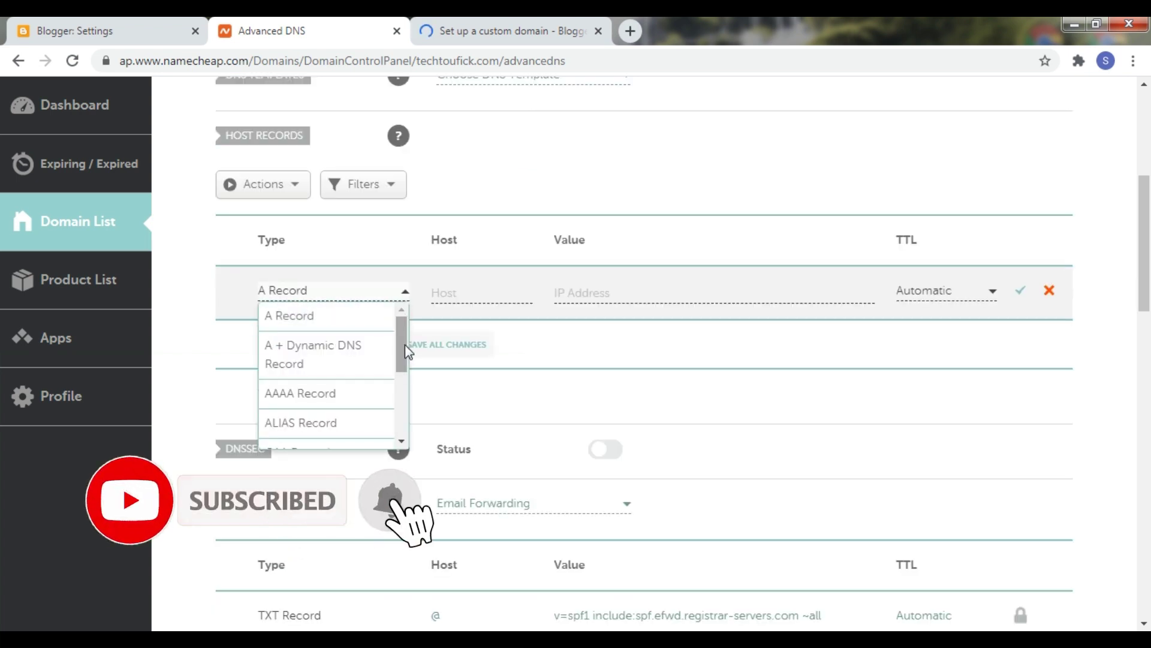
left_click(144, 27)
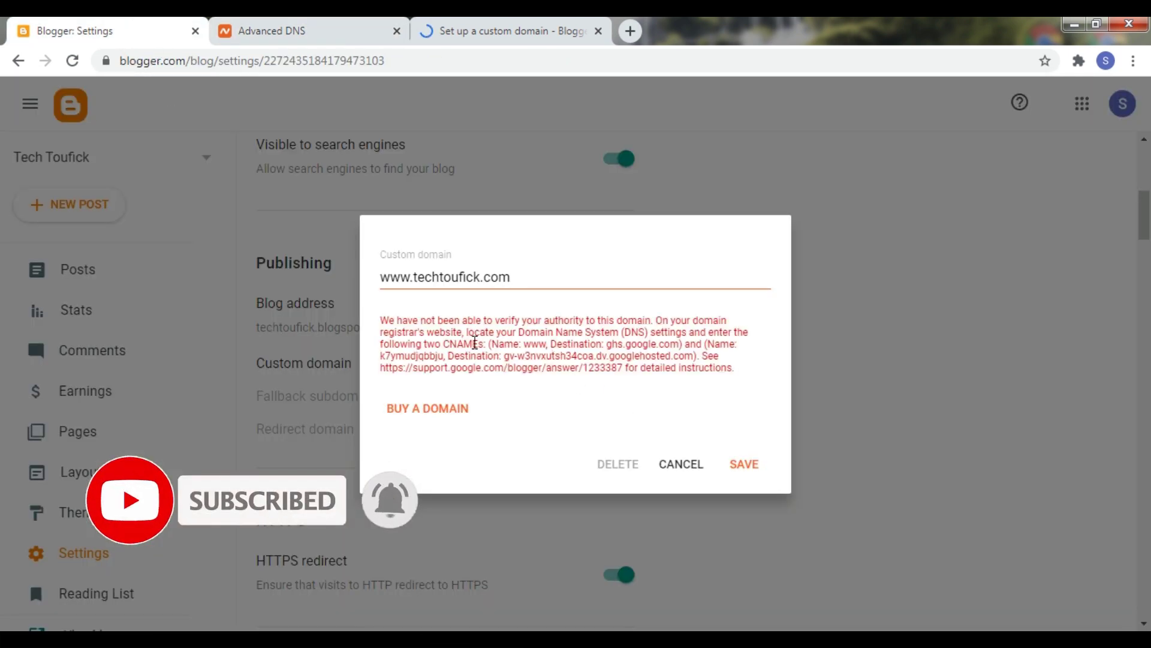
left_click(307, 27)
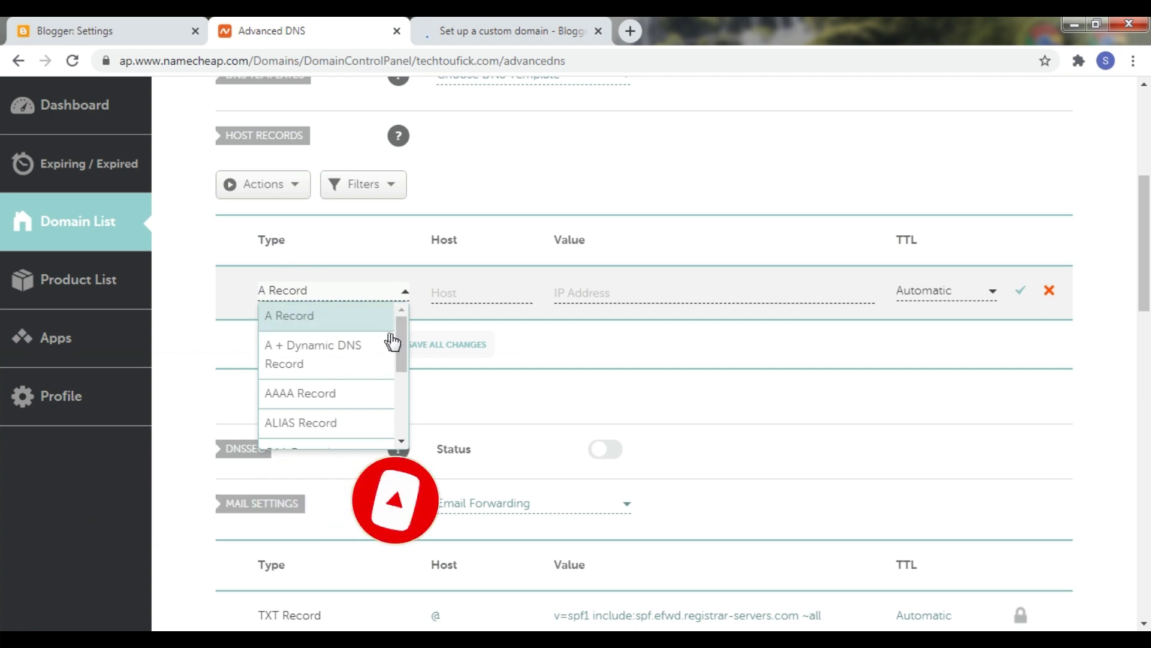
left_click_drag(403, 350, 410, 403)
scroll(406, 412, "down", 1)
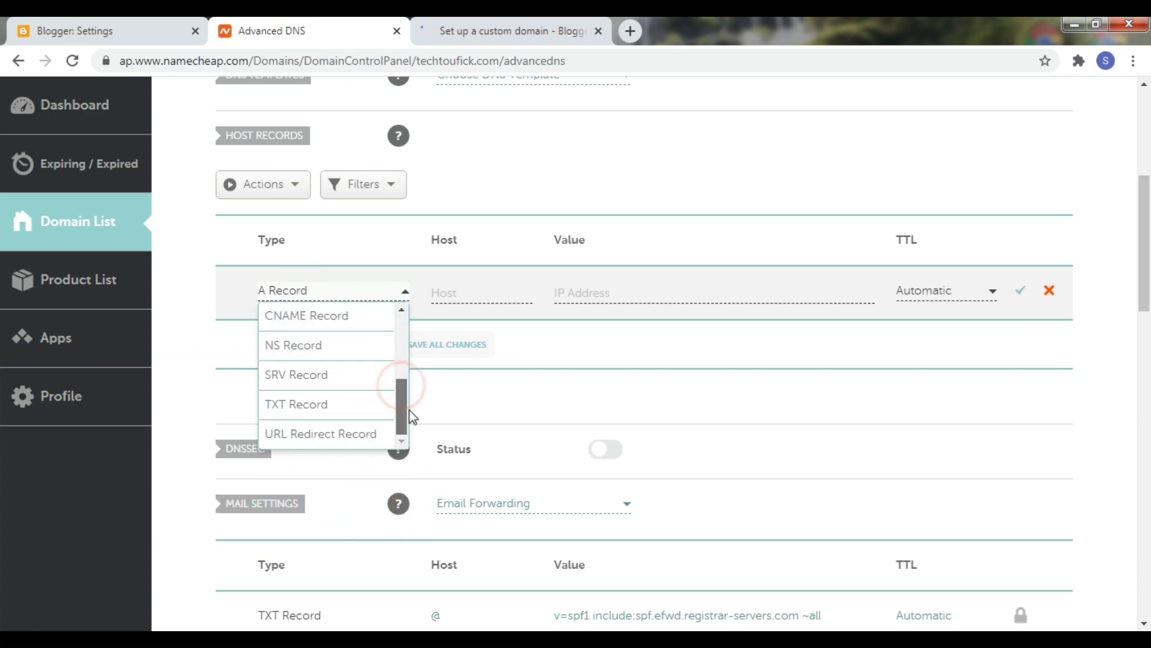
scroll(407, 410, "up", 1)
left_click(309, 354)
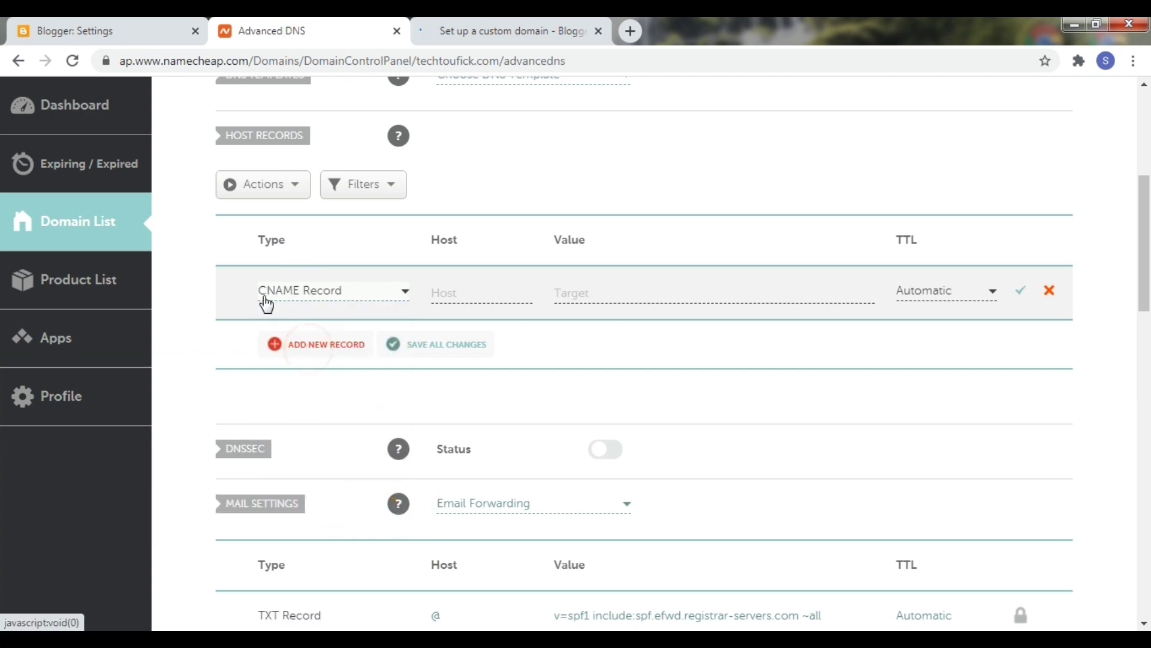
Fill the new CNAME record with host www and target ghs.google.com copied from Blogger, and save the record.
left_click(150, 27)
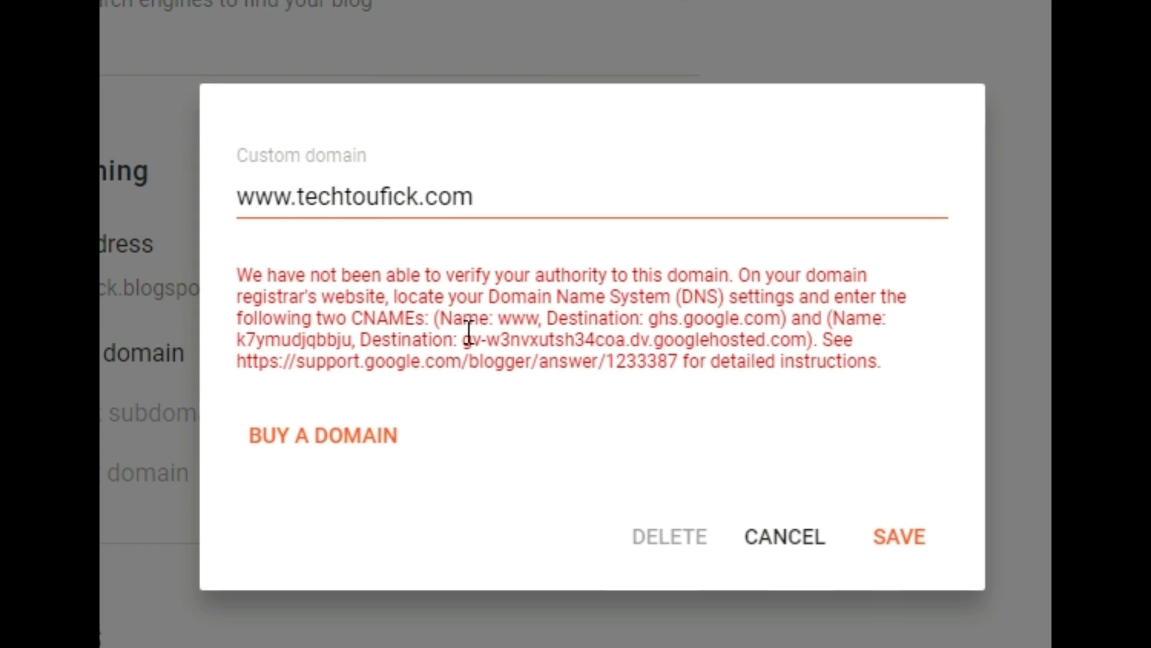
double_click(519, 319)
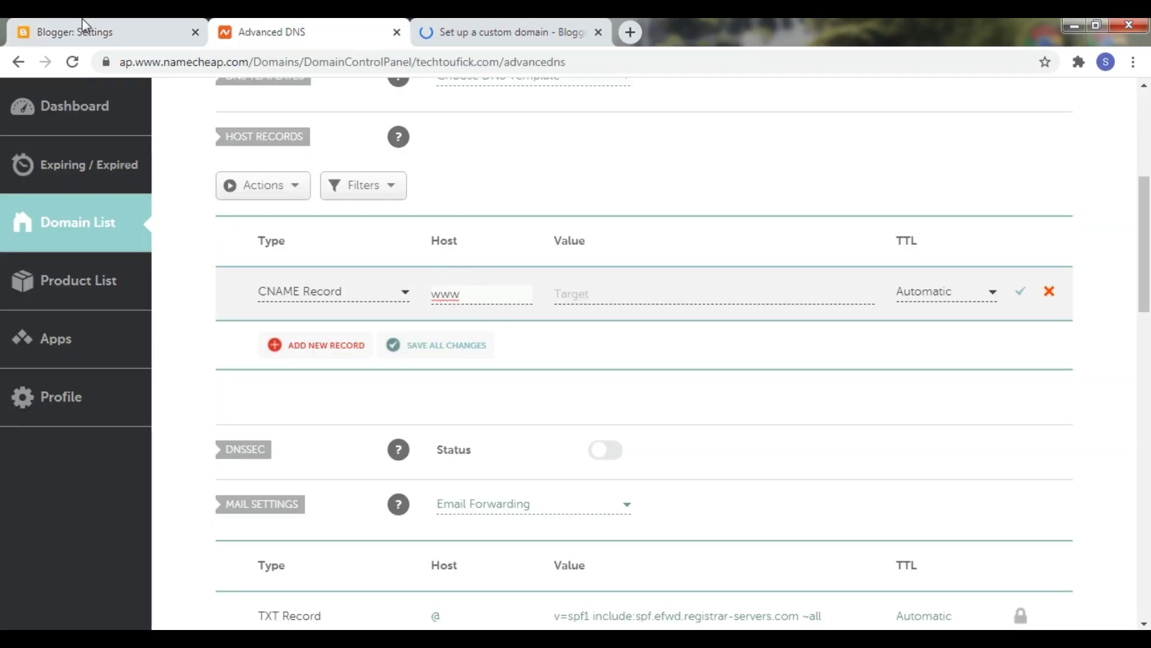
left_click(77, 30)
left_click_drag(637, 312, 777, 311)
key("ctrl+c")
left_click(603, 293)
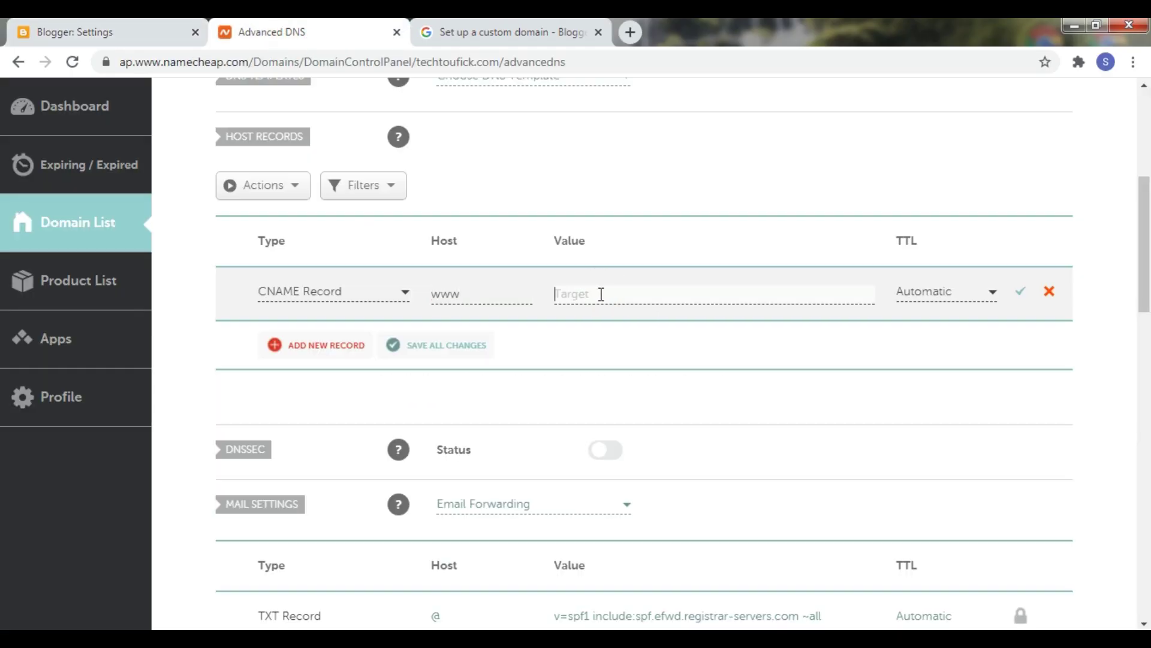
key("ctrl+v")
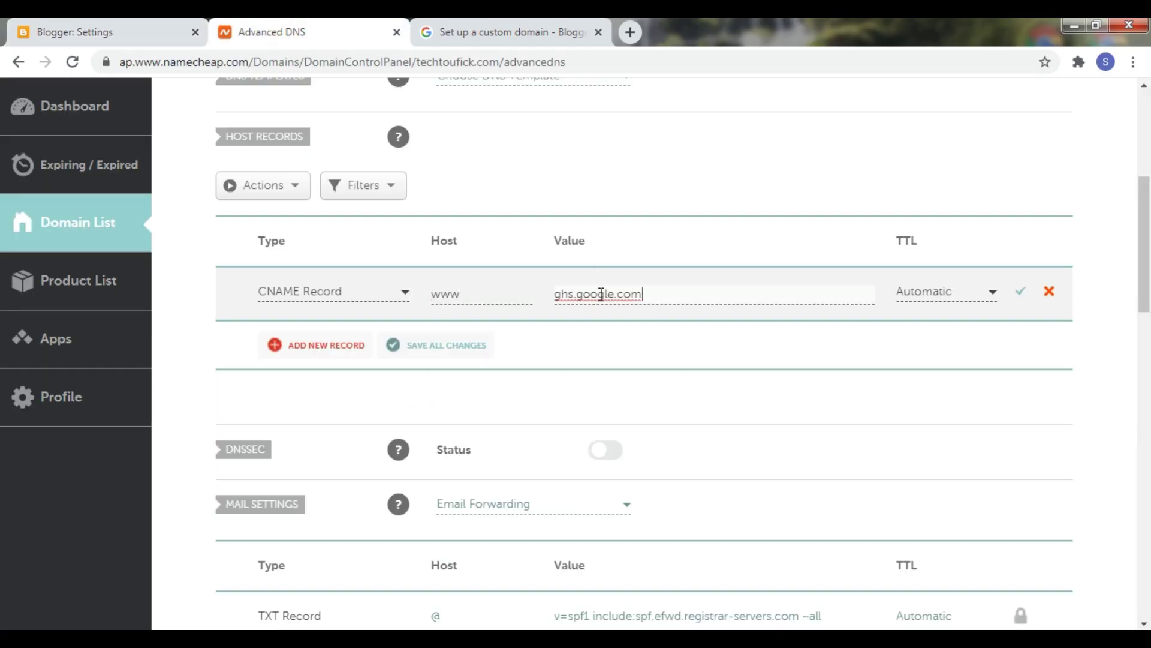
left_click(1023, 294)
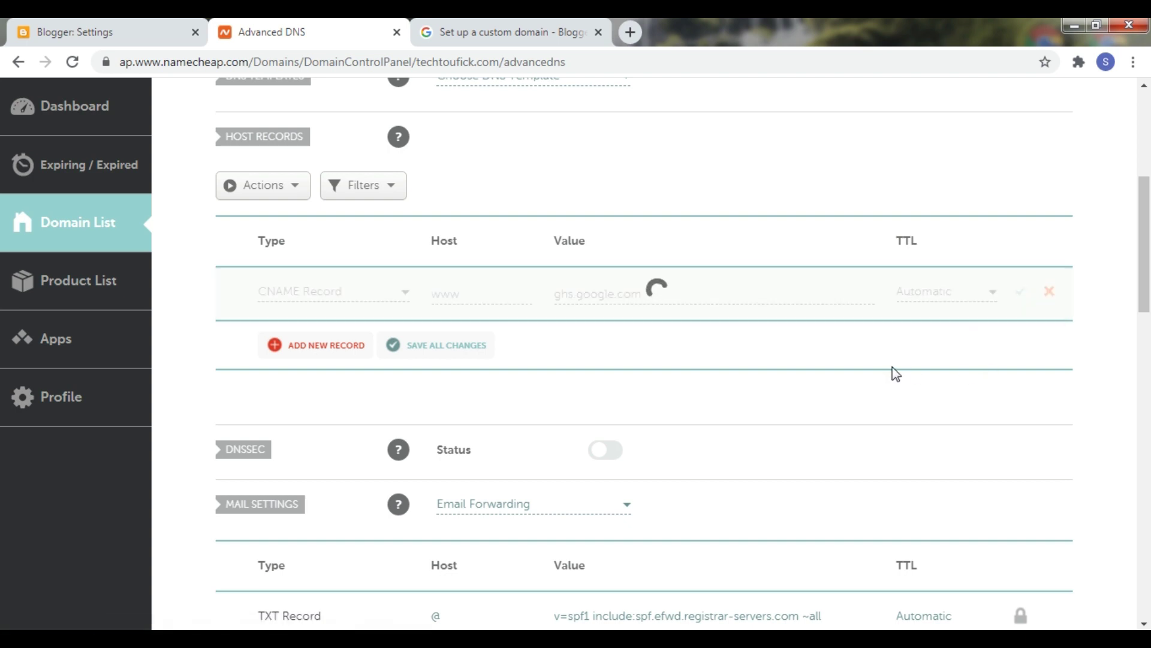
Add another host record below the www record and set its type to CNAME Record.
left_click(276, 344)
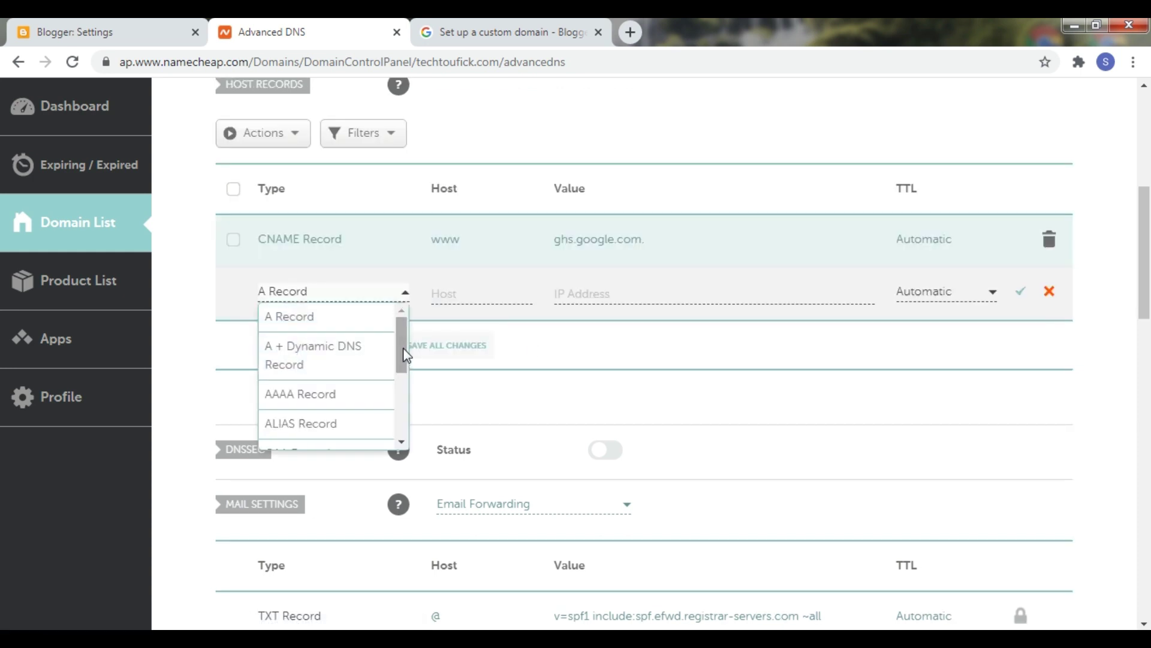
left_click_drag(403, 350, 406, 406)
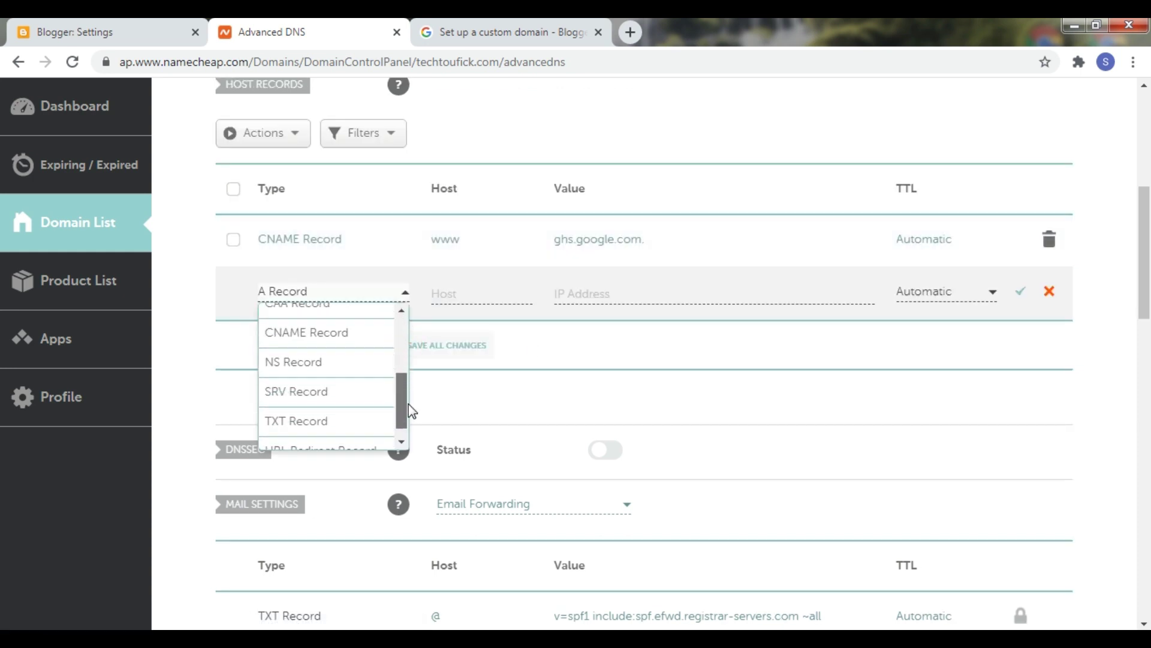
left_click(352, 334)
Copy the second CNAME's verification name from Blogger's custom domain message and enter it as the new Namecheap record's host.
left_click(89, 25)
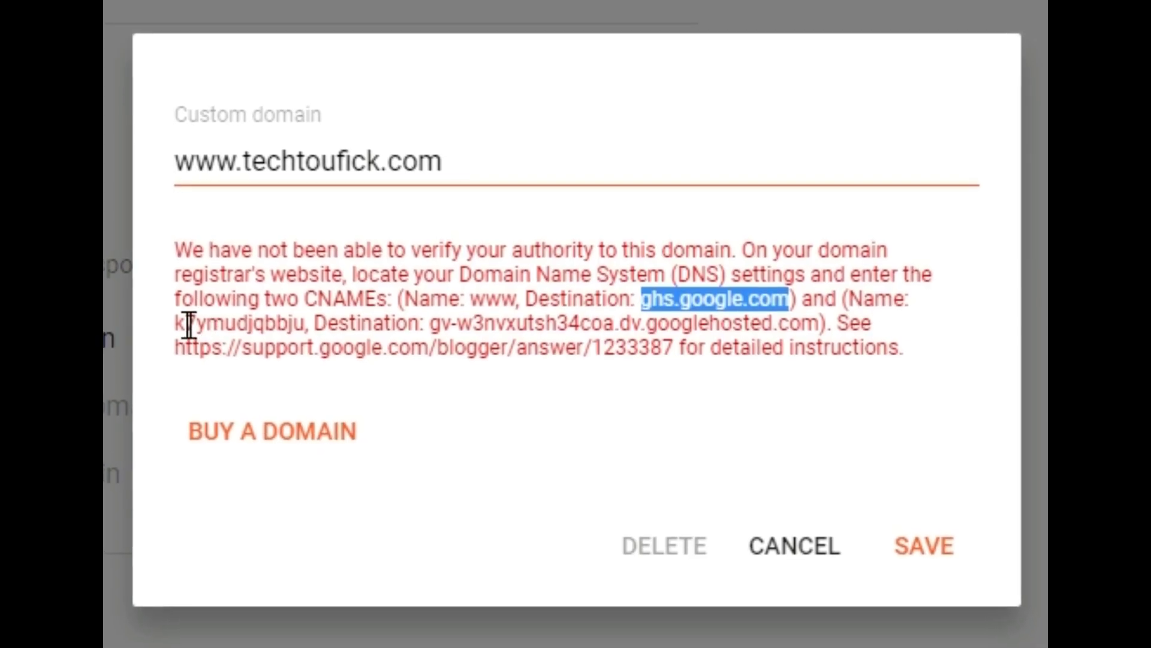
left_click_drag(175, 324, 306, 335)
key("ctrl+c")
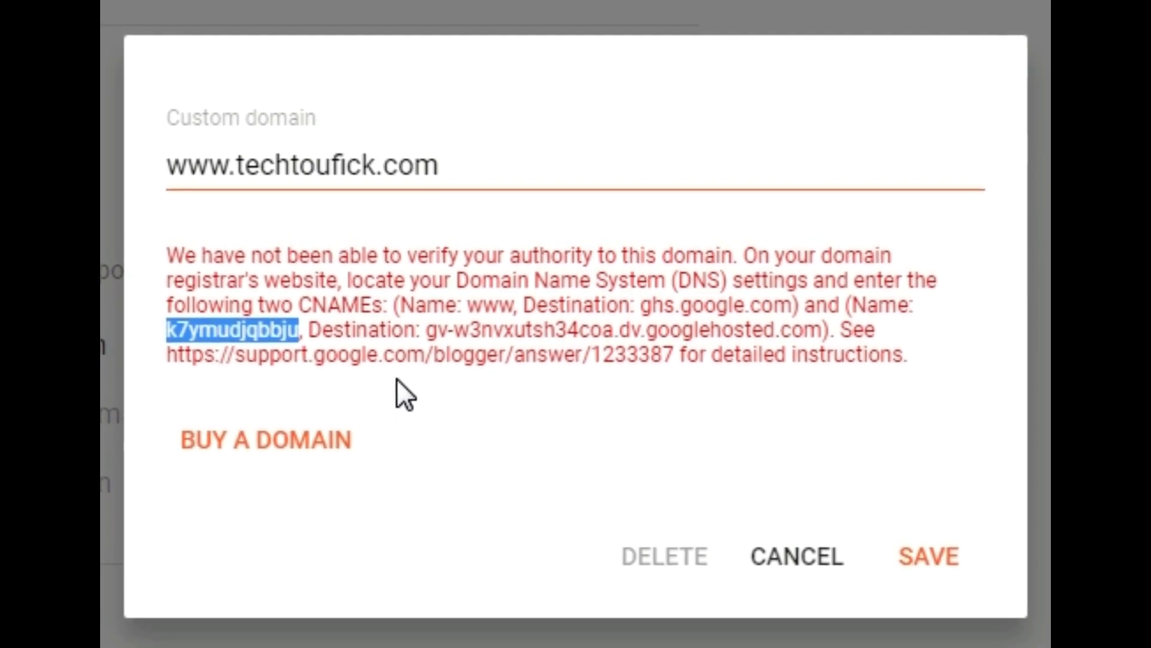
left_click(272, 32)
left_click(458, 292)
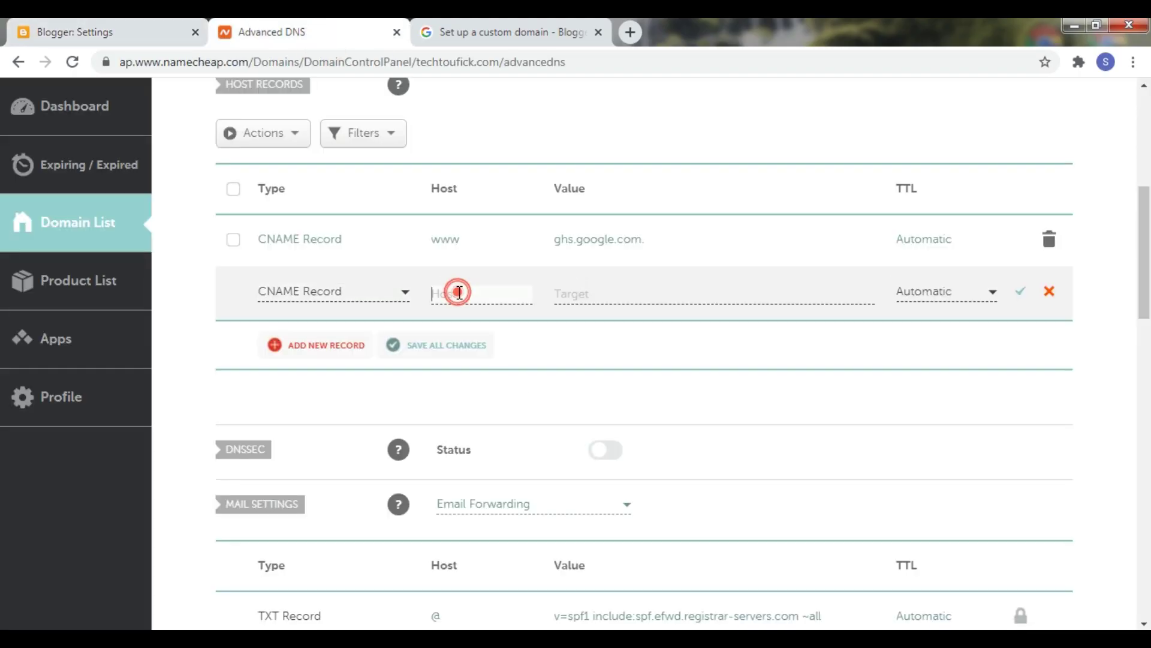
key("ctrl+v")
Copy the second CNAME's googlehosted.com verification destination from Blogger, enter it as the new Namecheap record's target, and save the record.
left_click(147, 27)
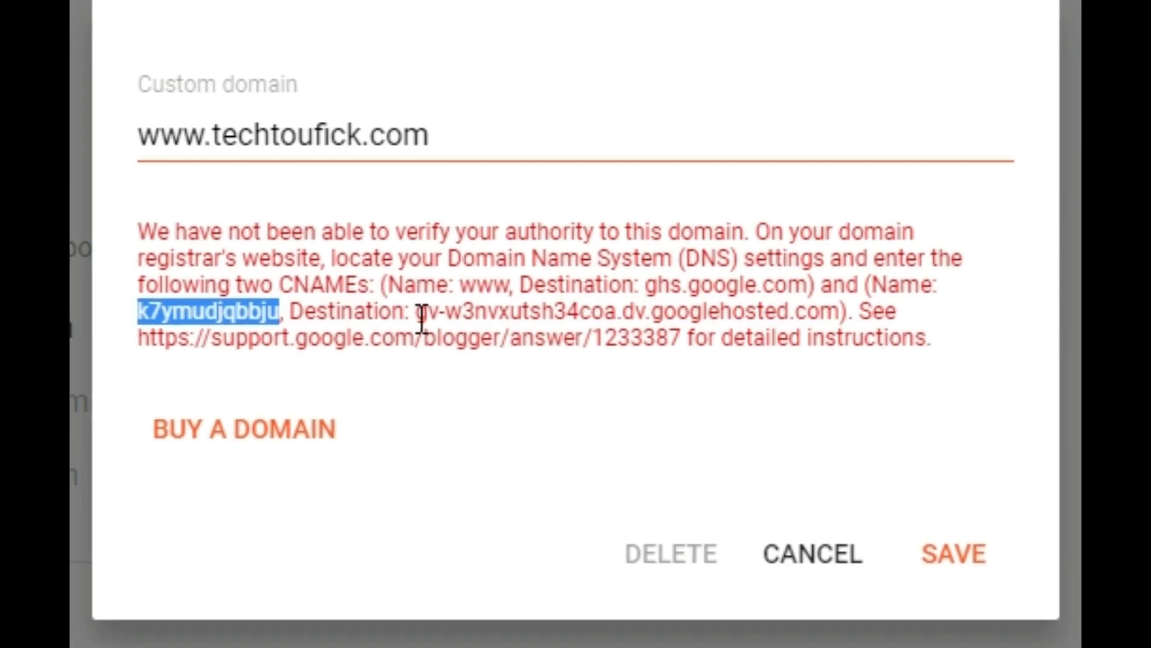
left_click_drag(417, 313, 842, 312)
key("ctrl+c")
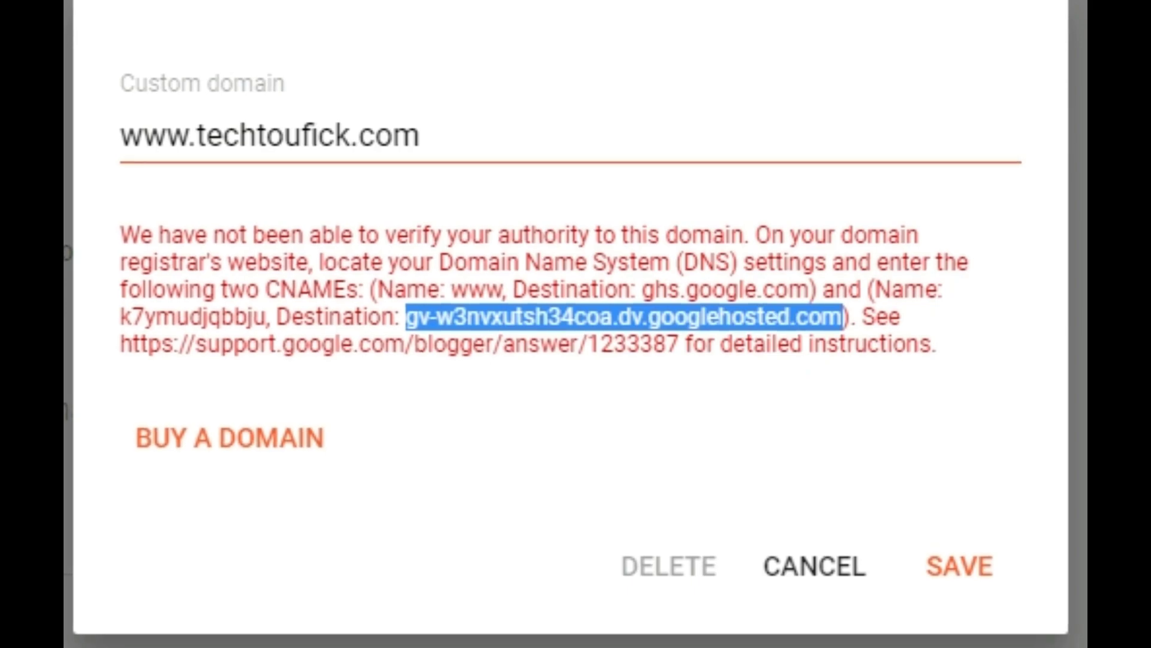
left_click(273, 30)
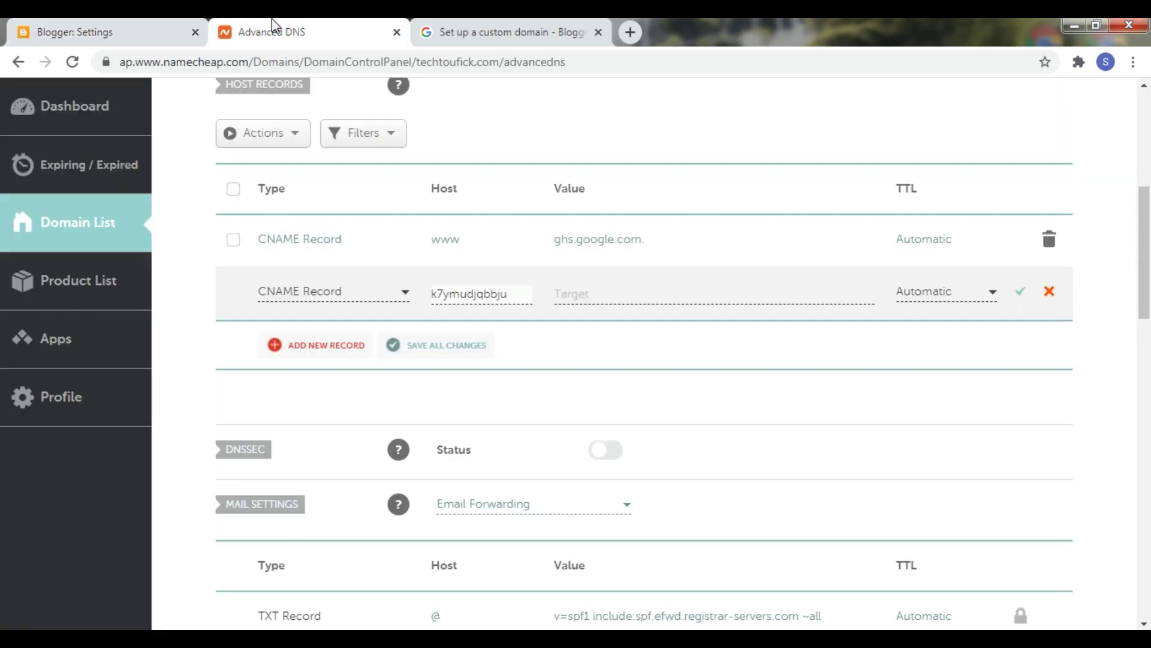
left_click(623, 300)
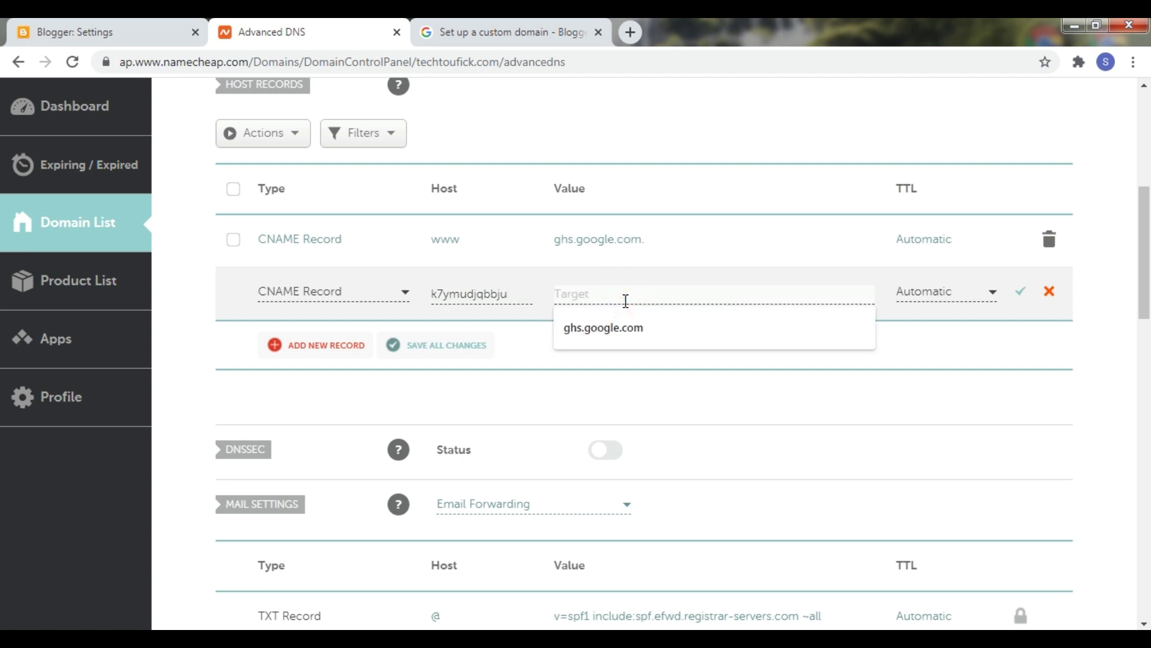
key("ctrl+v")
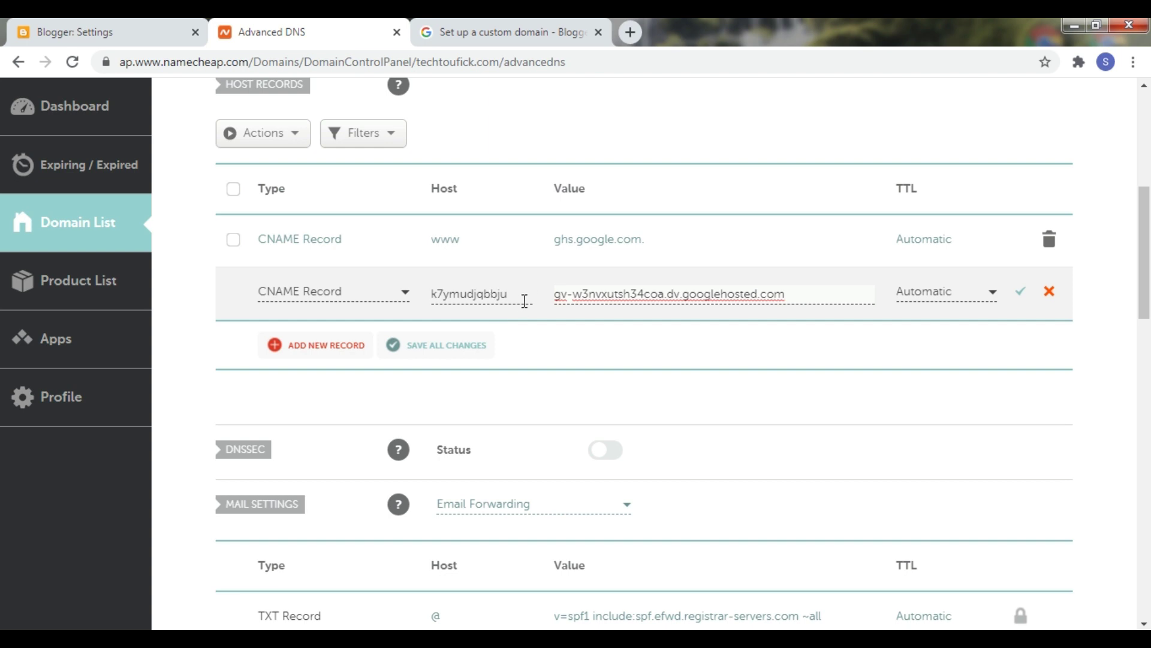
left_click(157, 25)
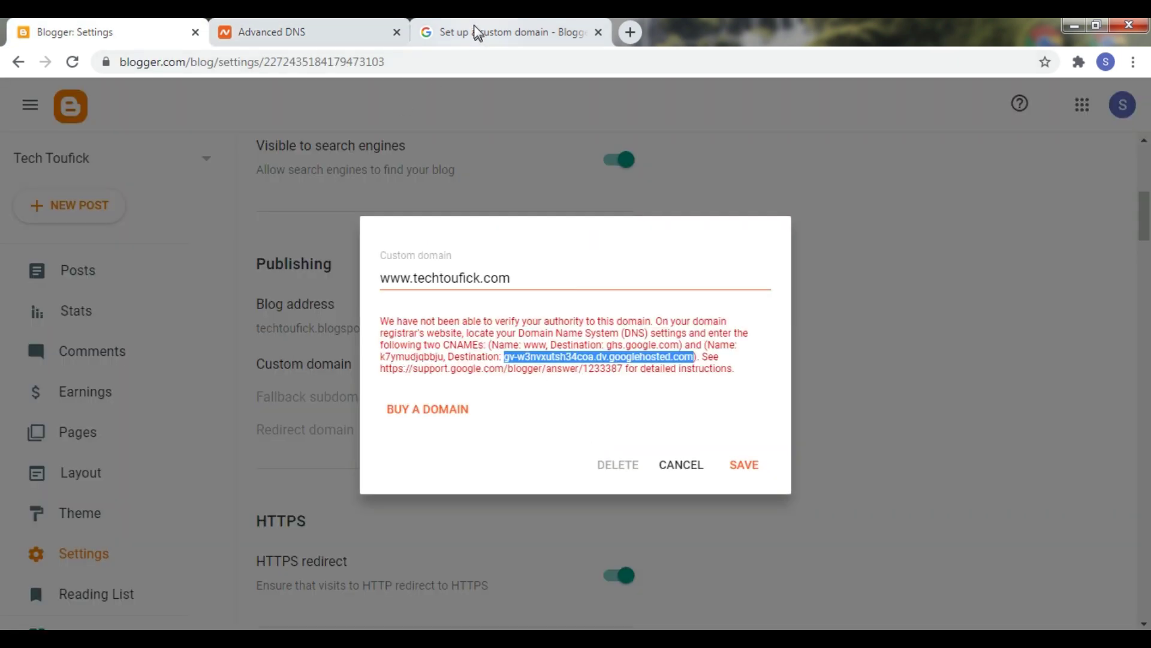
left_click(349, 27)
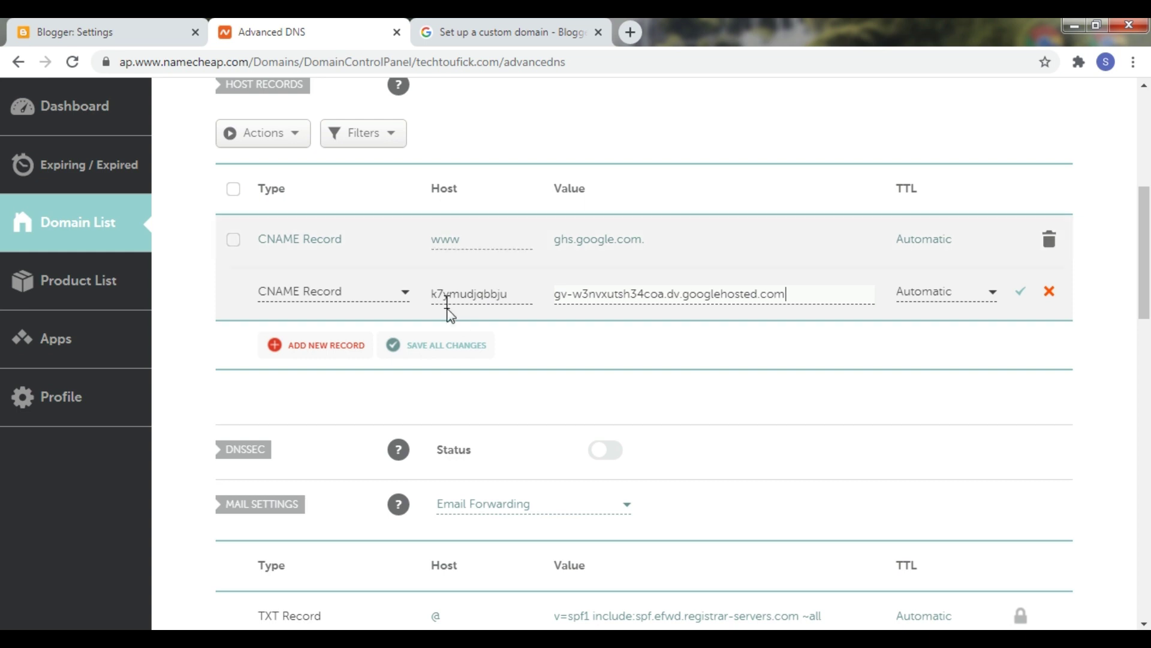
left_click(1022, 292)
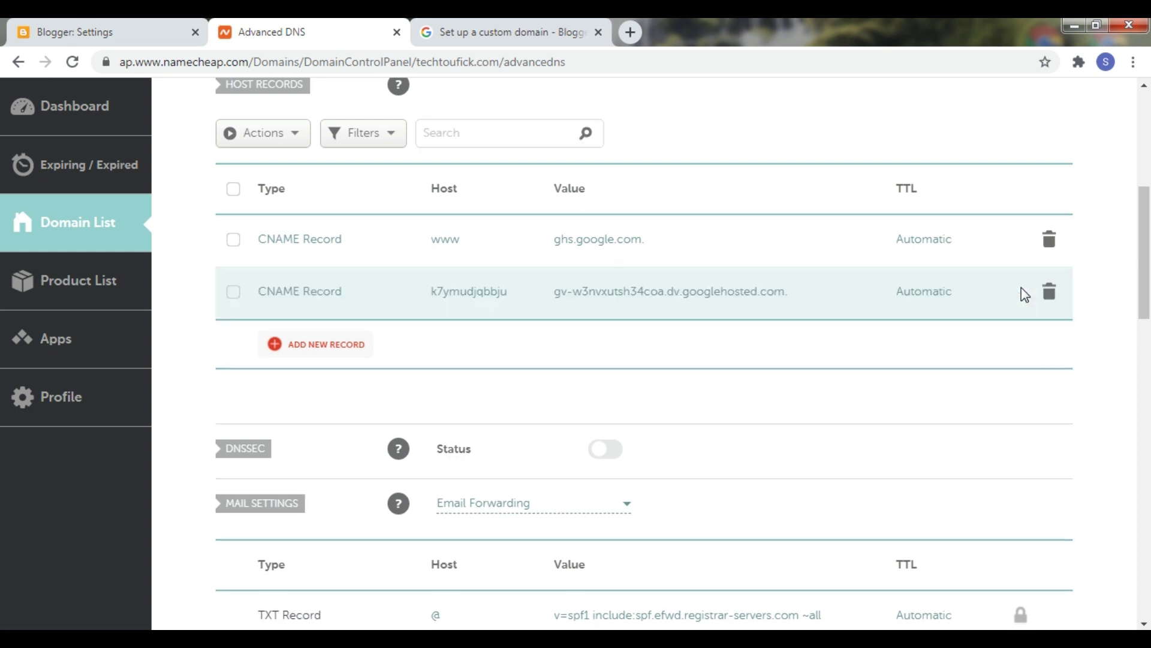
Switch to the Blogger Help article on custom domains and read the A-records required for the naked domain redirect.
left_click(131, 22)
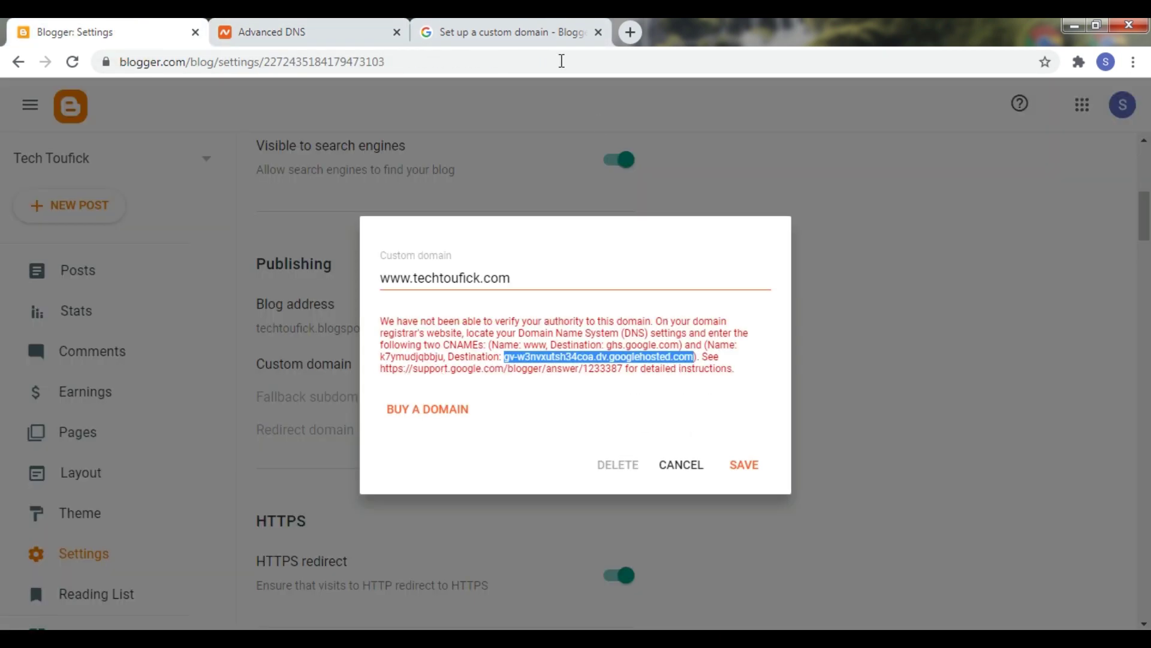
left_click(526, 32)
scroll(3, 300, "up", 7)
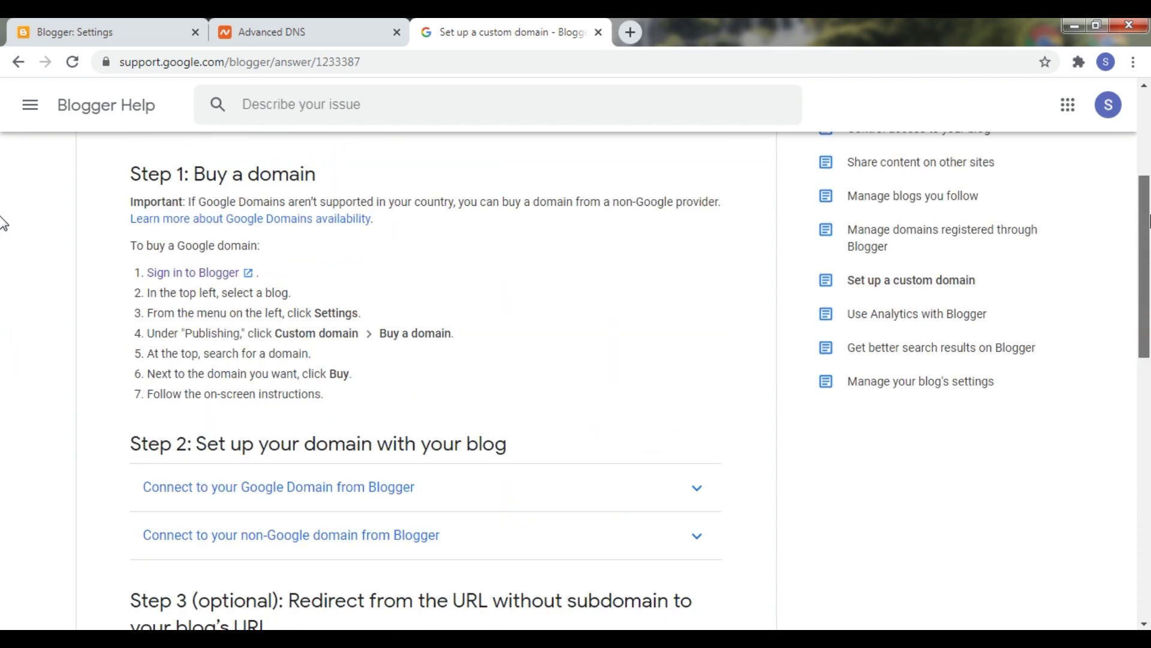
scroll(3, 273, "down", 3)
scroll(3, 272, "down", 4)
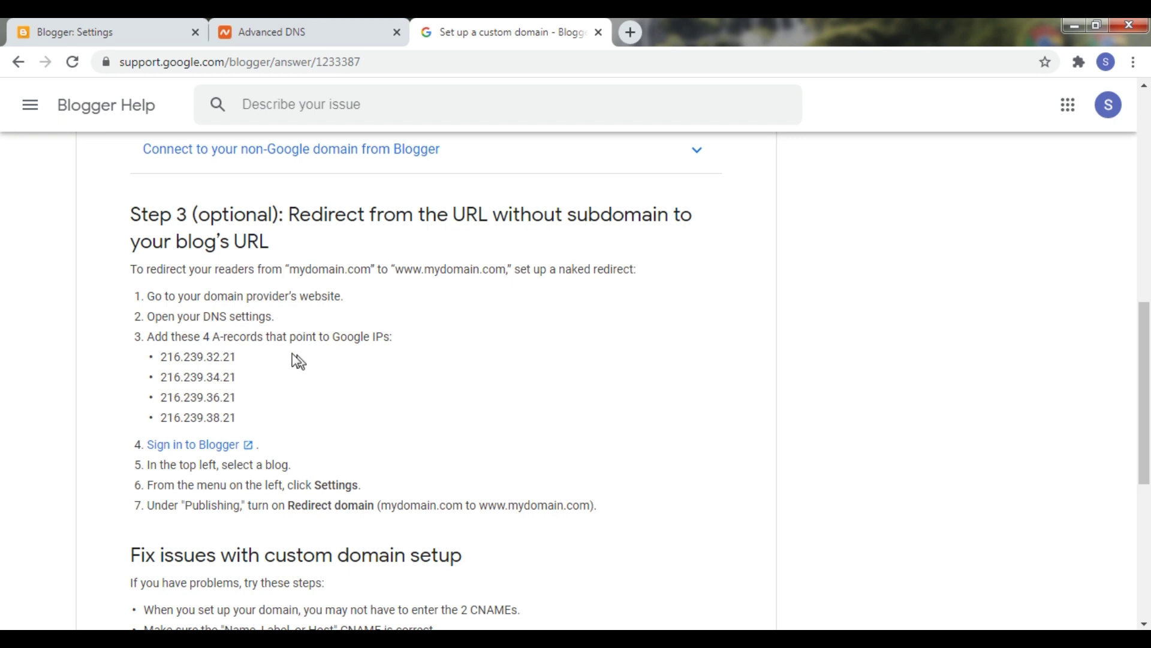
left_click_drag(218, 340, 259, 343)
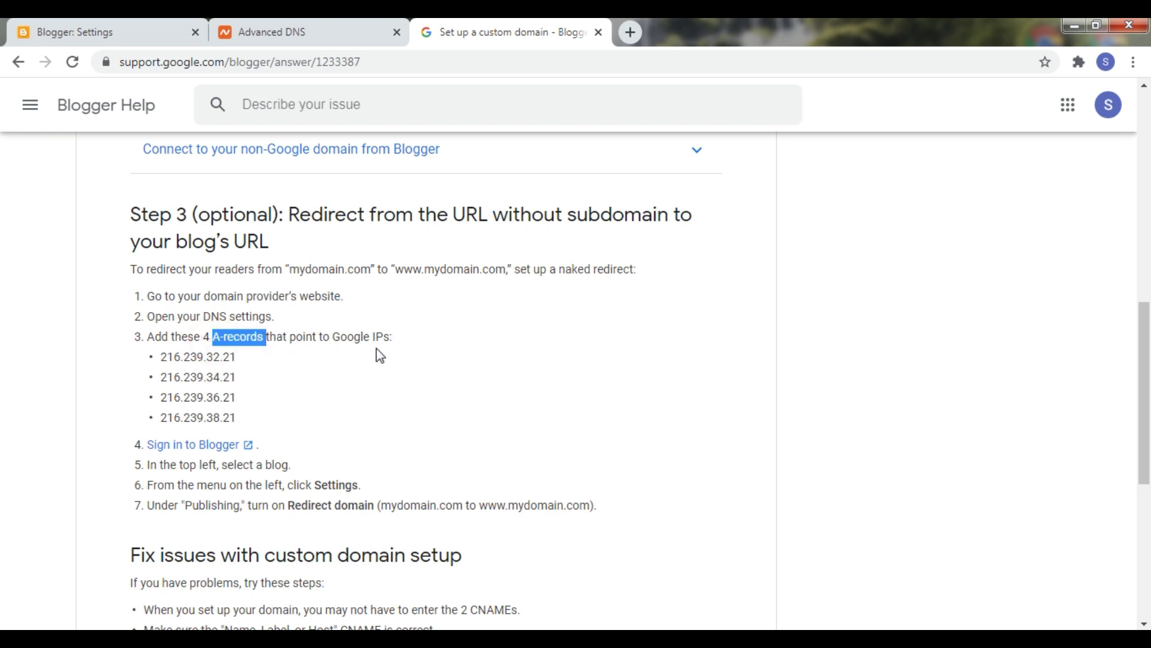
left_click(275, 362)
Return to Namecheap and add four new host records of type A Record below the CNAME records.
left_click(240, 31)
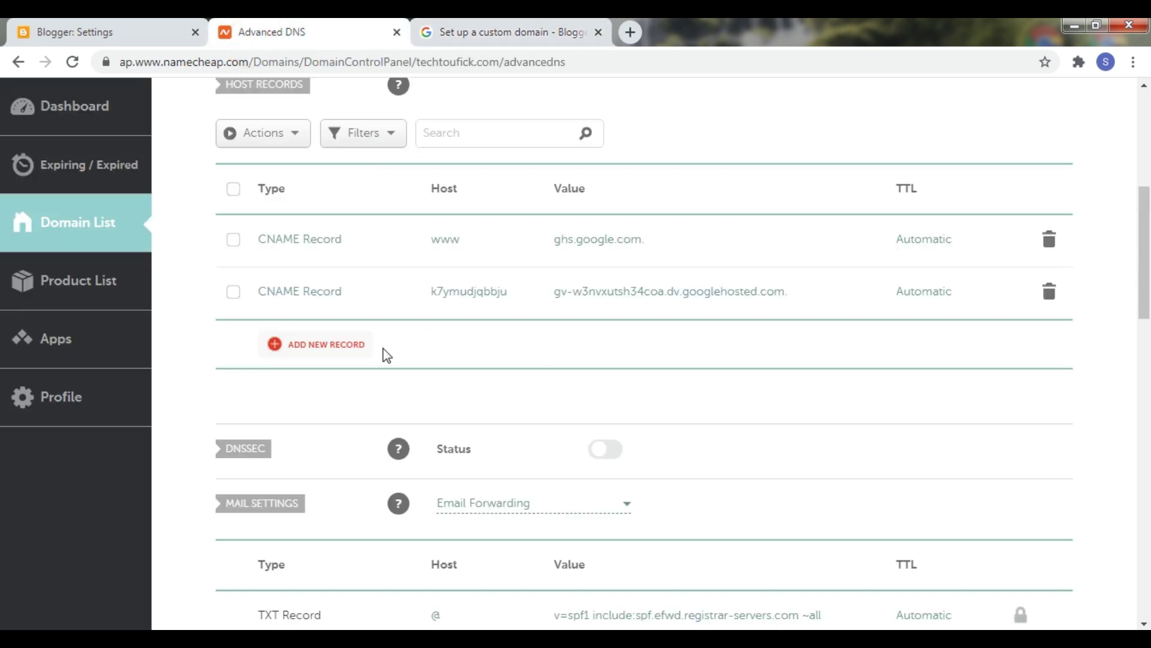
left_click(316, 353)
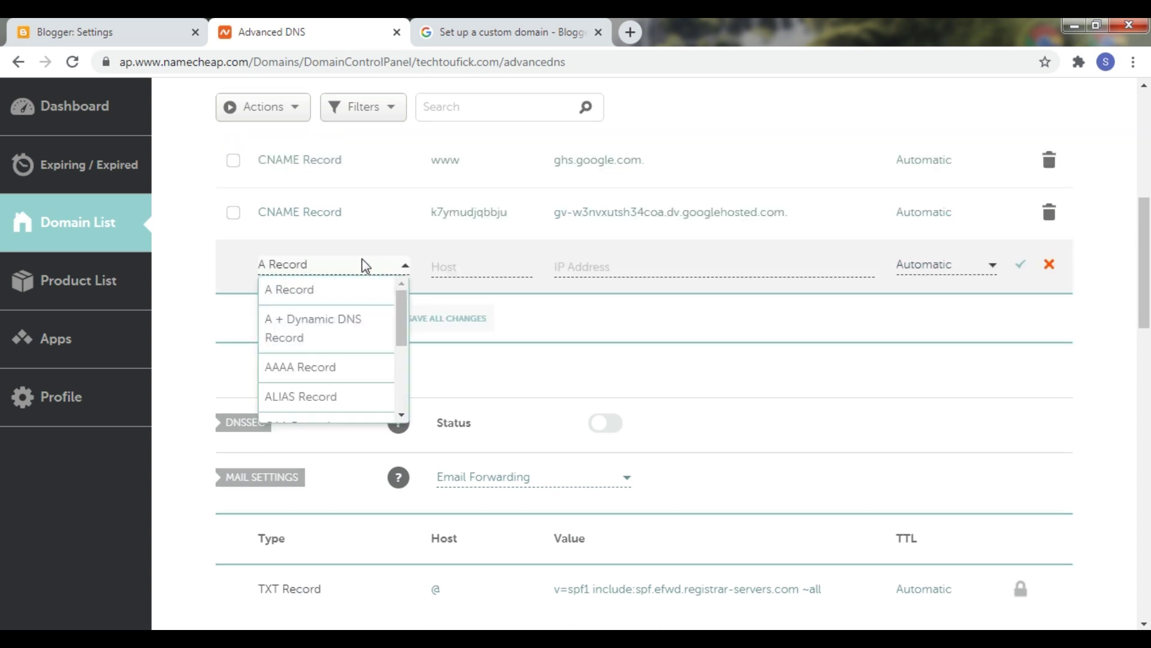
left_click(283, 293)
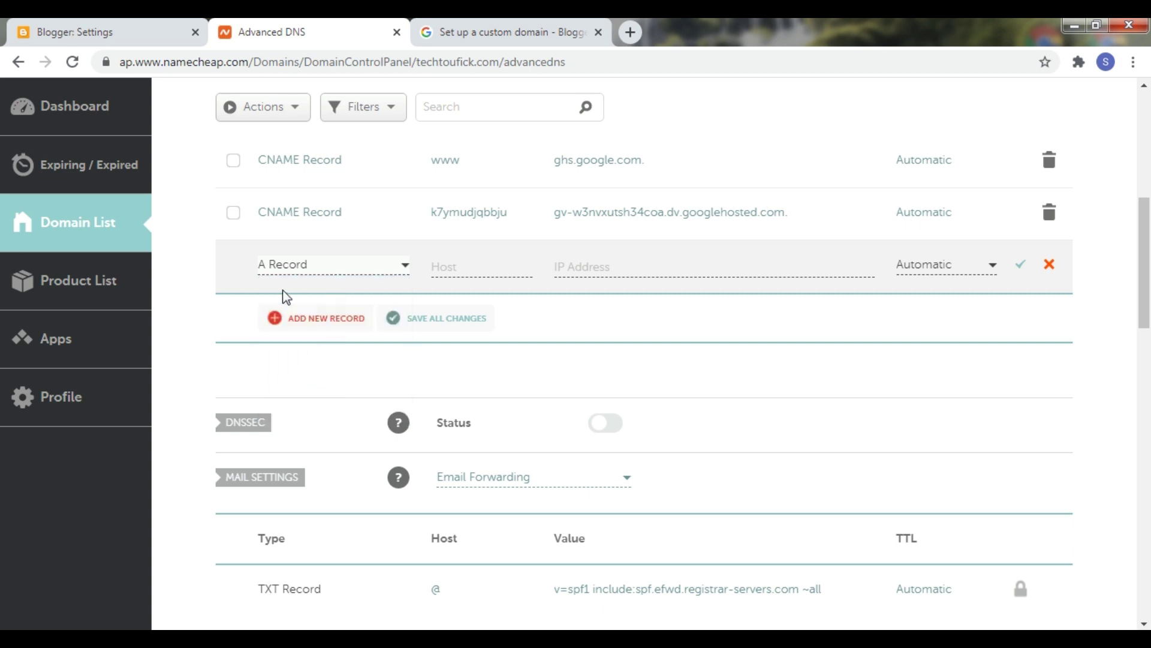
left_click(298, 318)
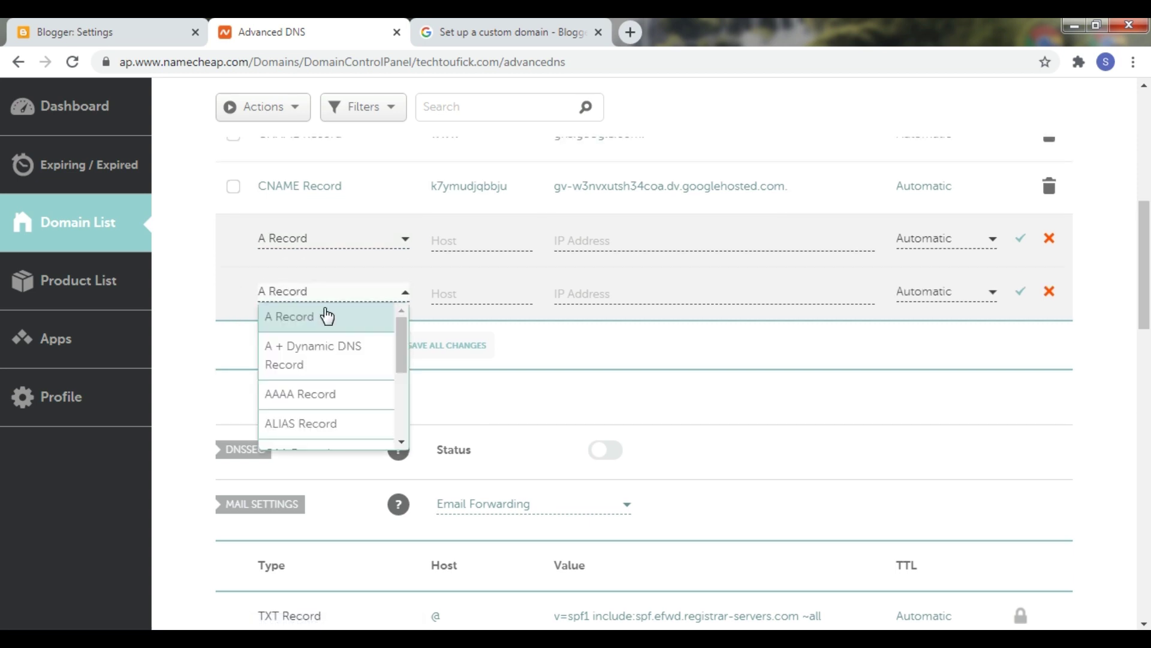
left_click(304, 321)
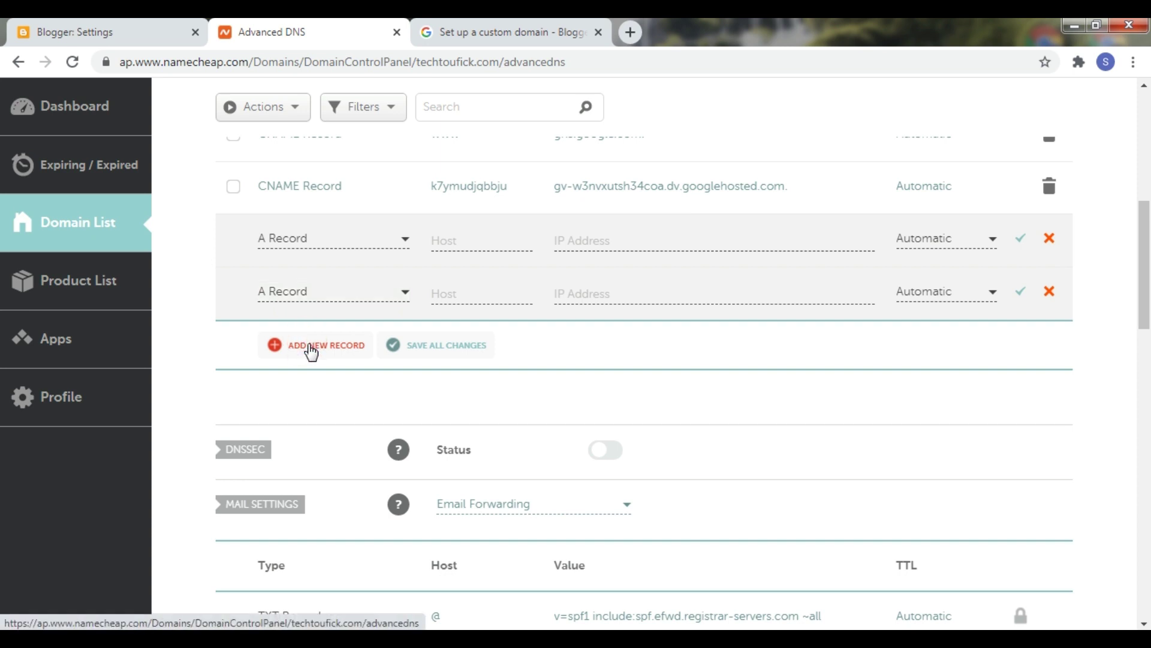
left_click(309, 349)
left_click(304, 321)
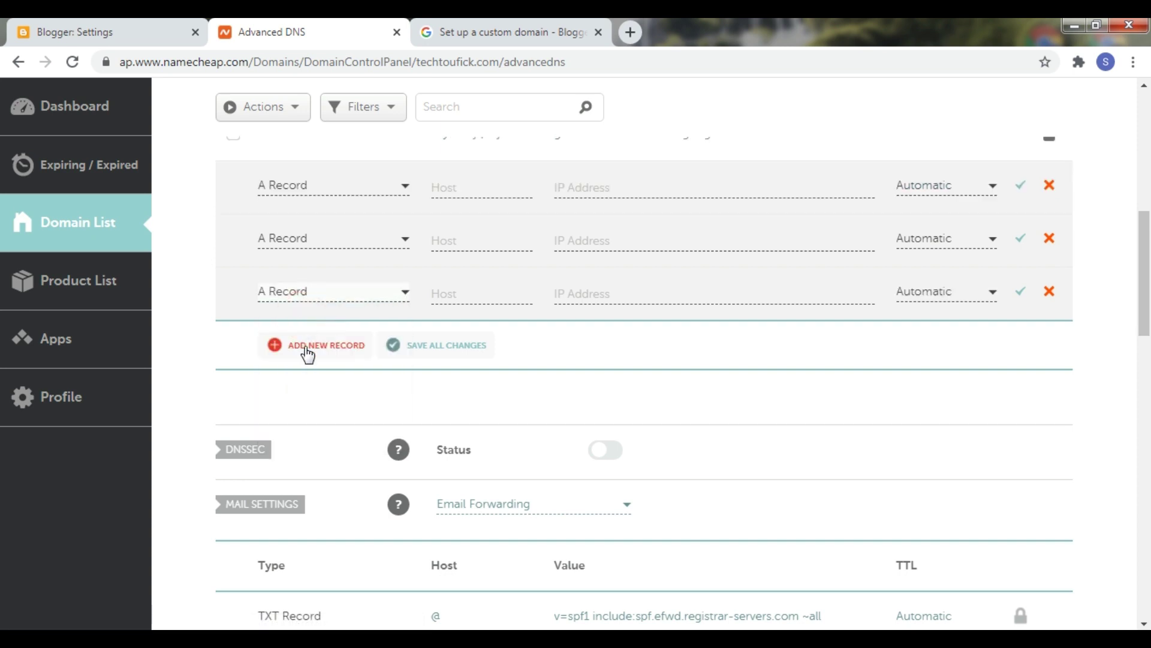
left_click(306, 350)
left_click(311, 335)
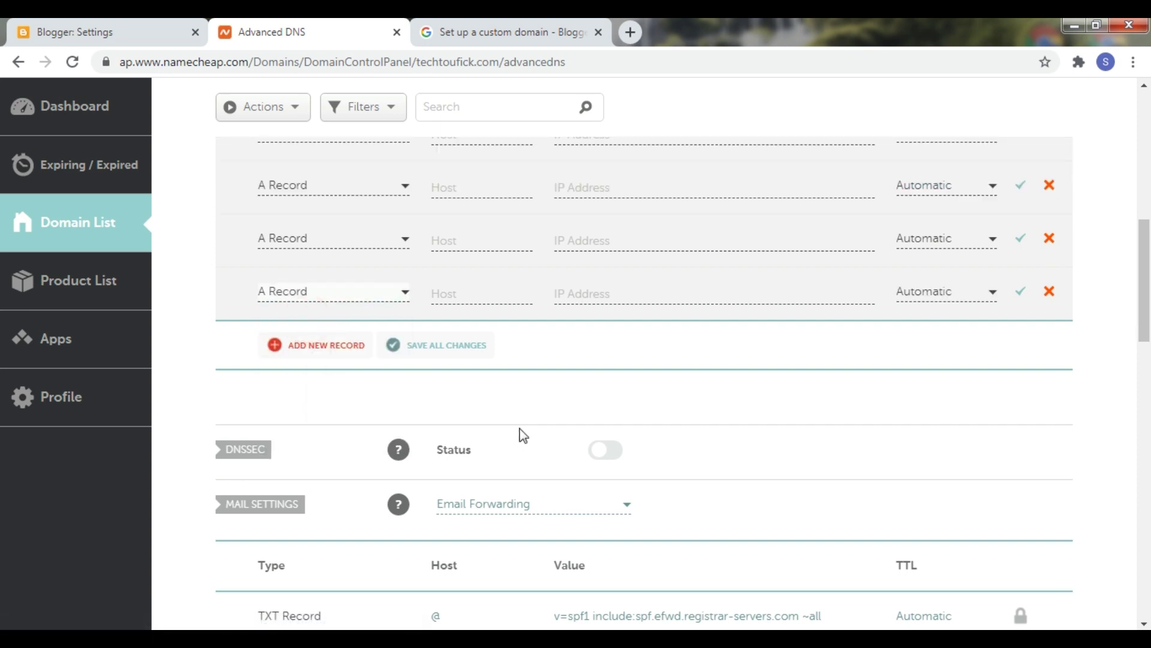
Set the host of all four new A records to @.
scroll(427, 336, "up", 2)
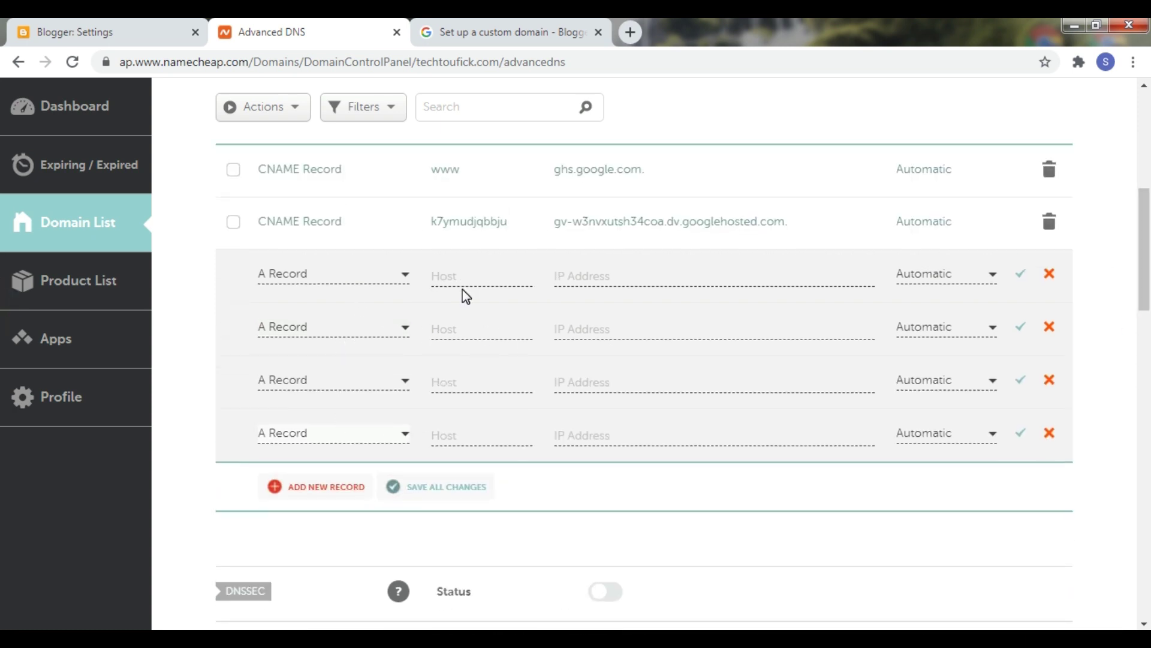
left_click(455, 274)
left_click(441, 329)
left_click(468, 383)
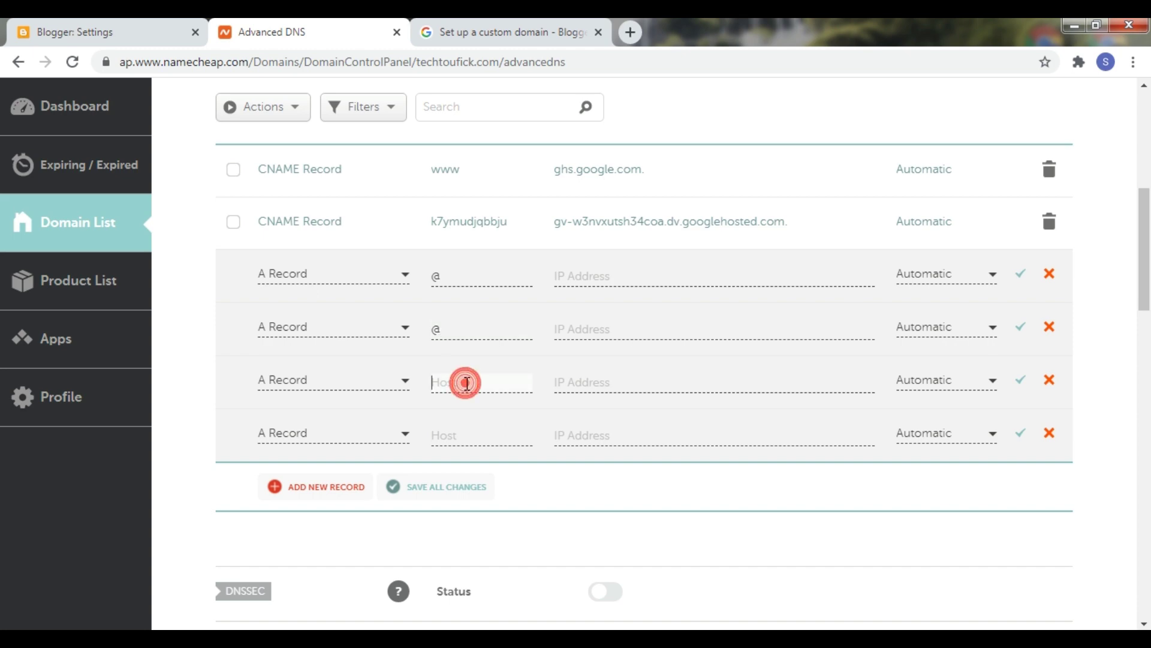
type("@")
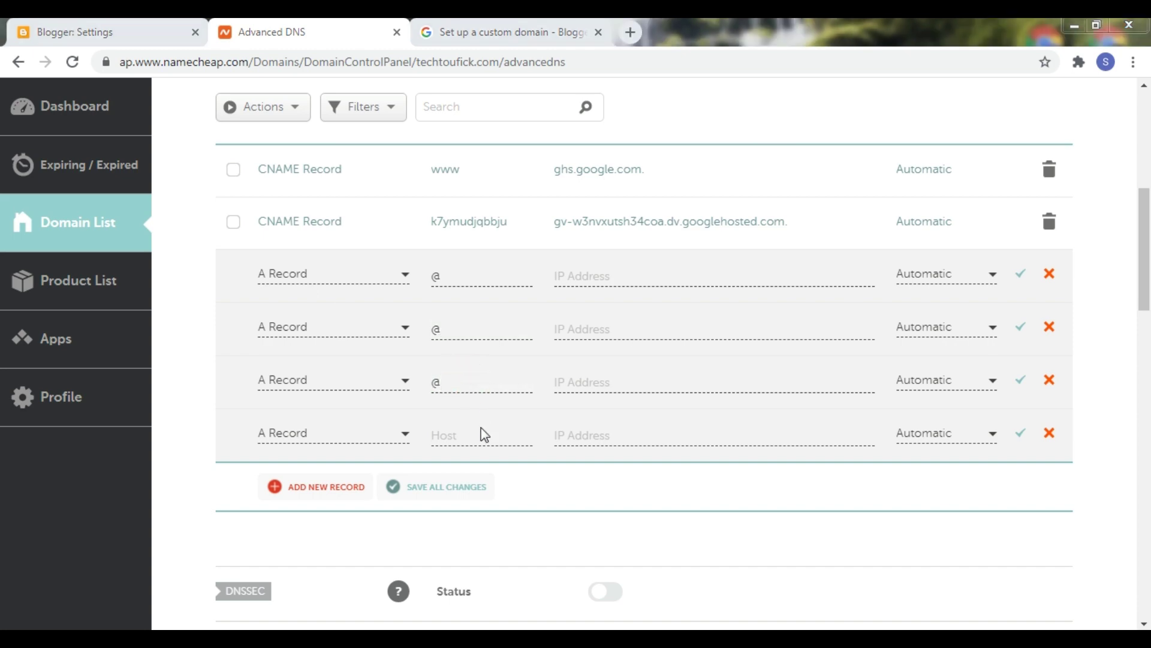
left_click(459, 397)
left_click(453, 432)
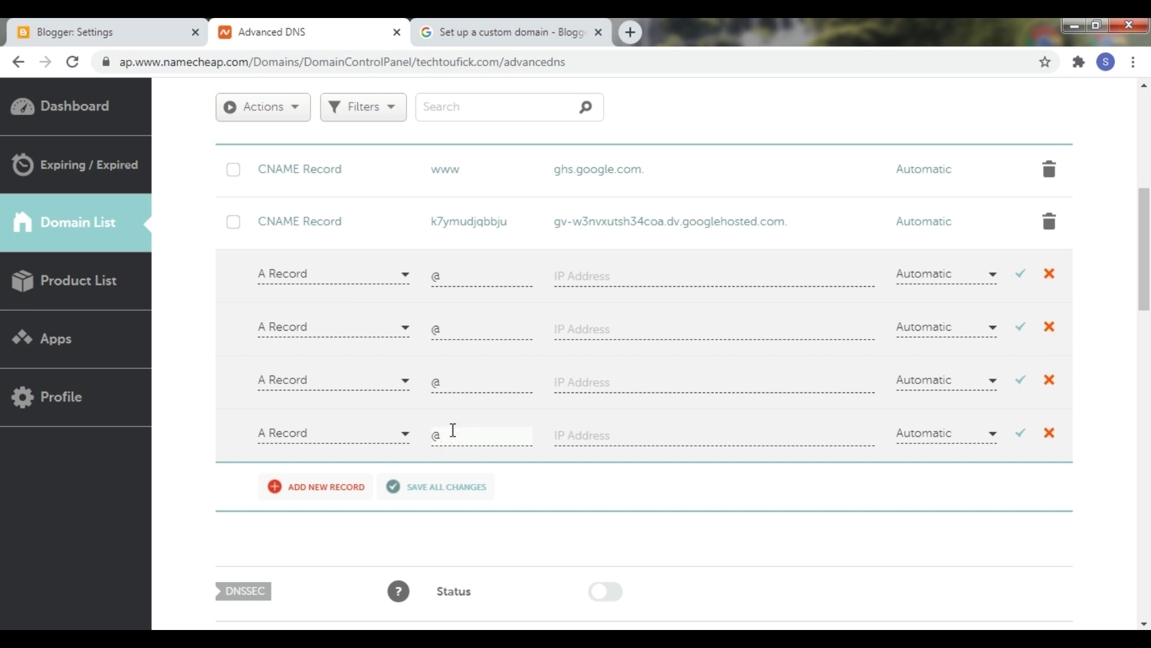
Copy the IP address 216.239.32.21 from the Blogger Help article into the first A record in Namecheap.
left_click(477, 30)
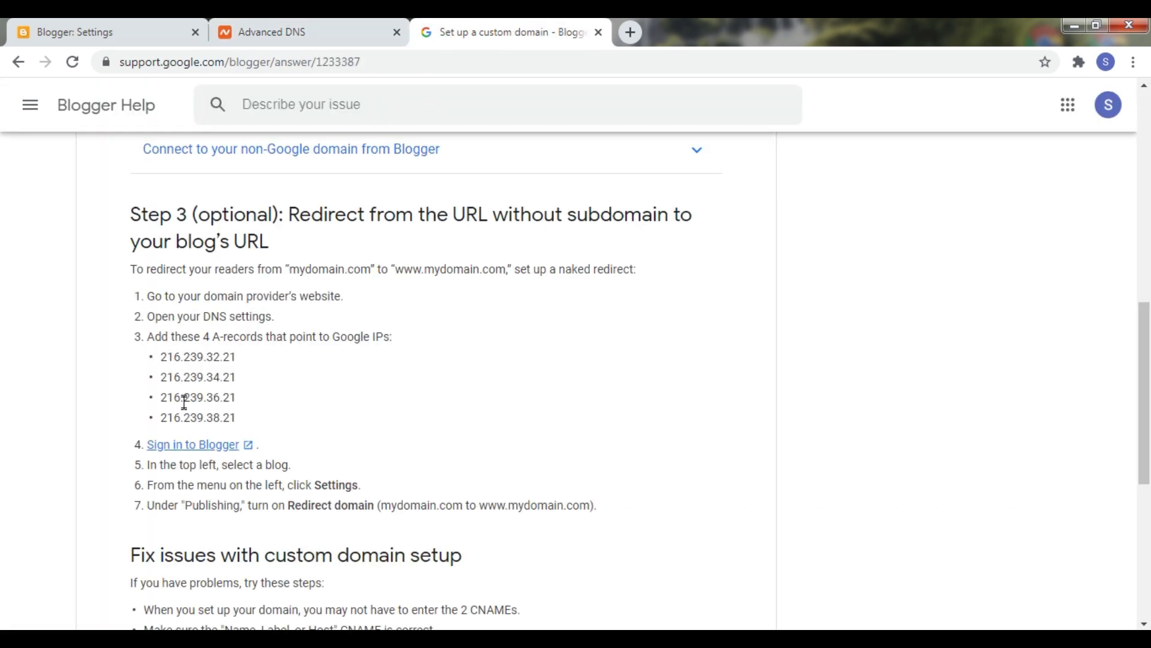
left_click_drag(164, 358, 233, 363)
key("ctrl+c")
left_click(244, 30)
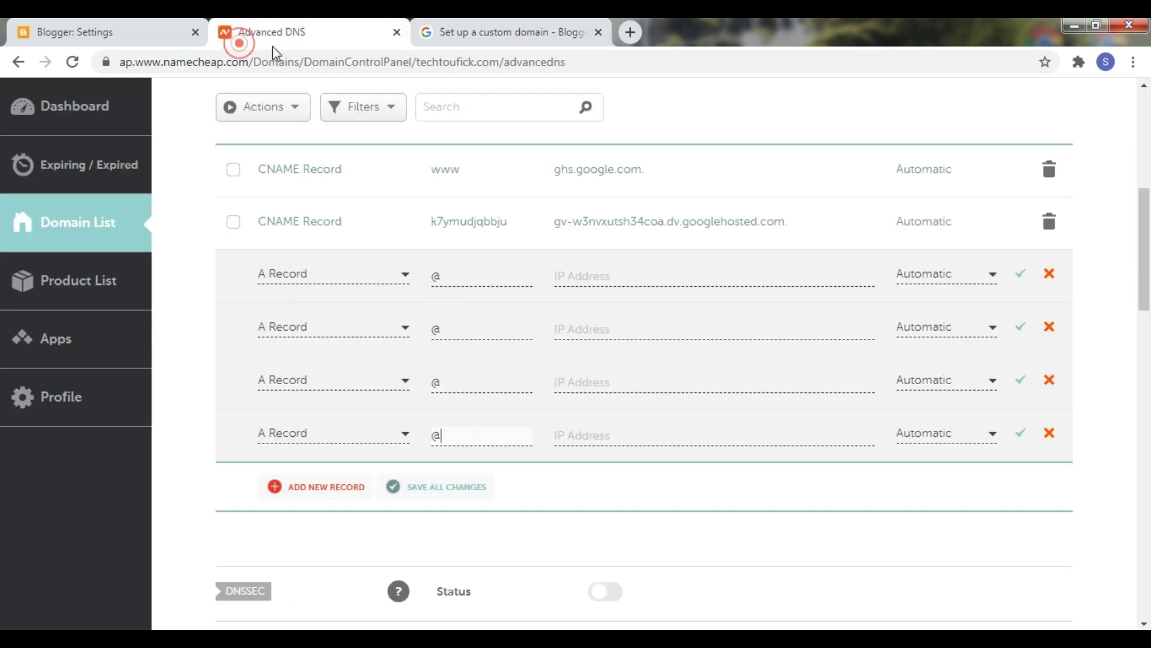
left_click(623, 271)
key("ctrl+v")
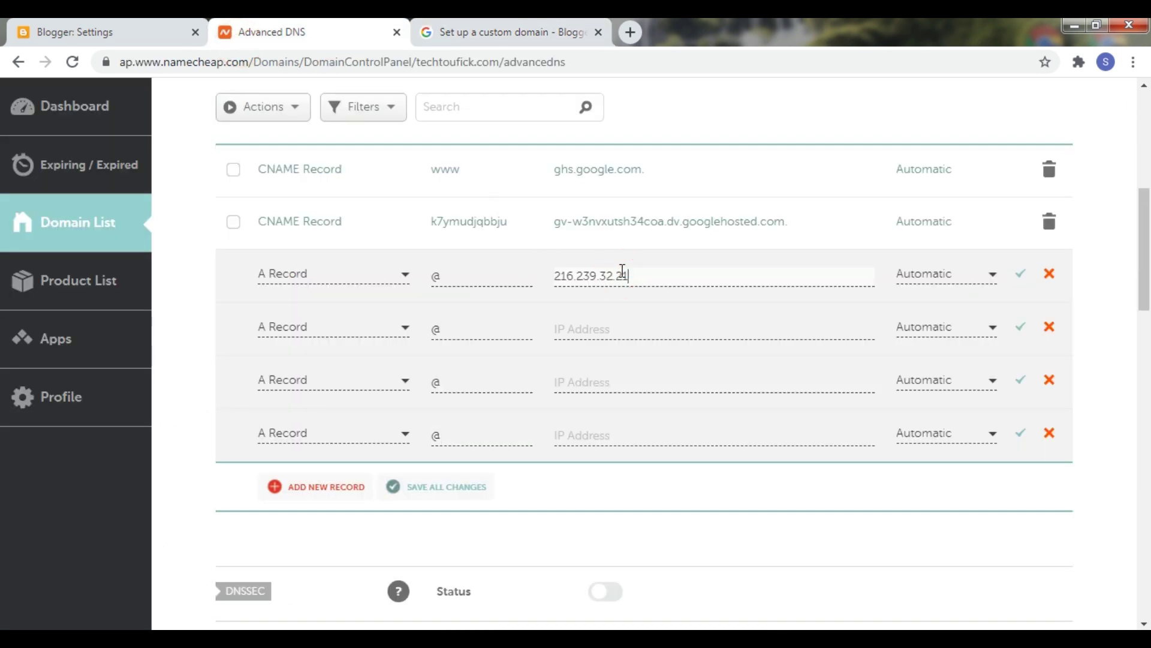
Copy the IP address 216.239.34.21 from the Blogger Help article into the second A record in Namecheap.
left_click(463, 38)
left_click_drag(161, 376, 237, 377)
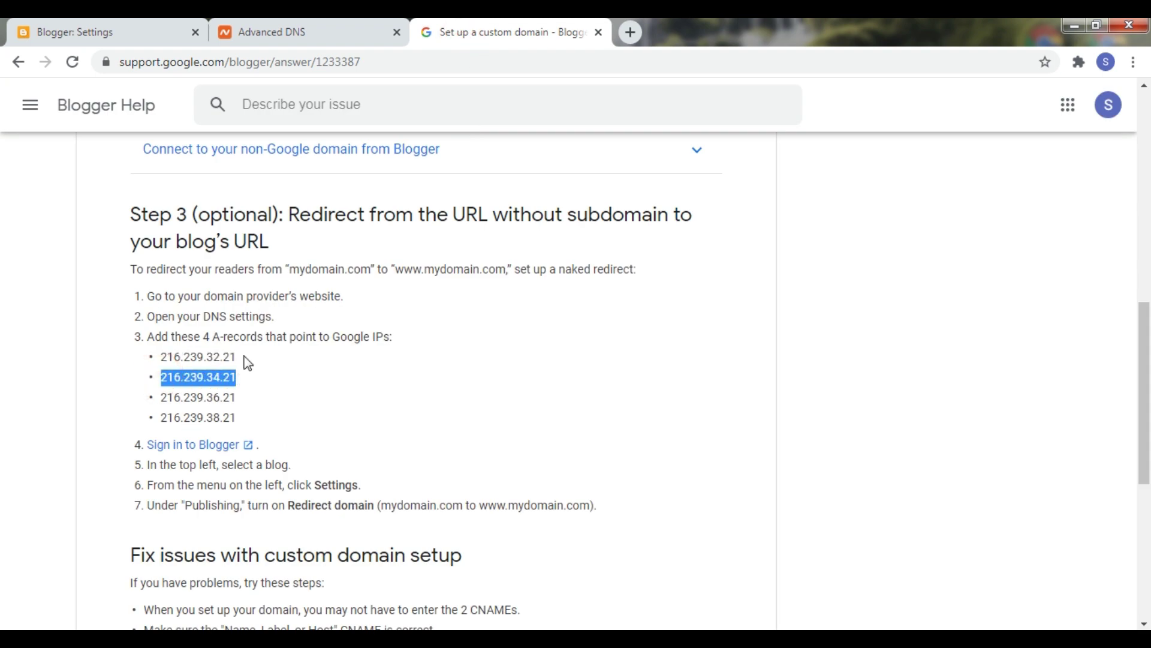
key("ctrl+c")
left_click(307, 19)
left_click(604, 329)
key("ctrl+v")
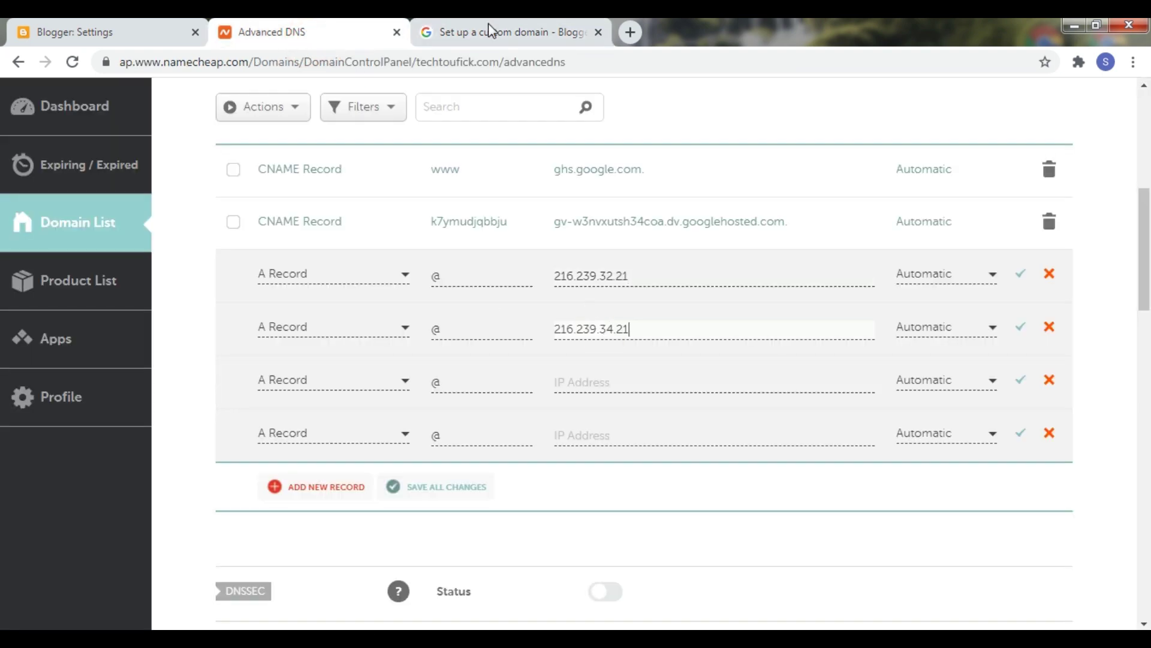
Copy the IP address 216.239.36.21 from the Blogger Help article into the third A record in Namecheap.
left_click(488, 25)
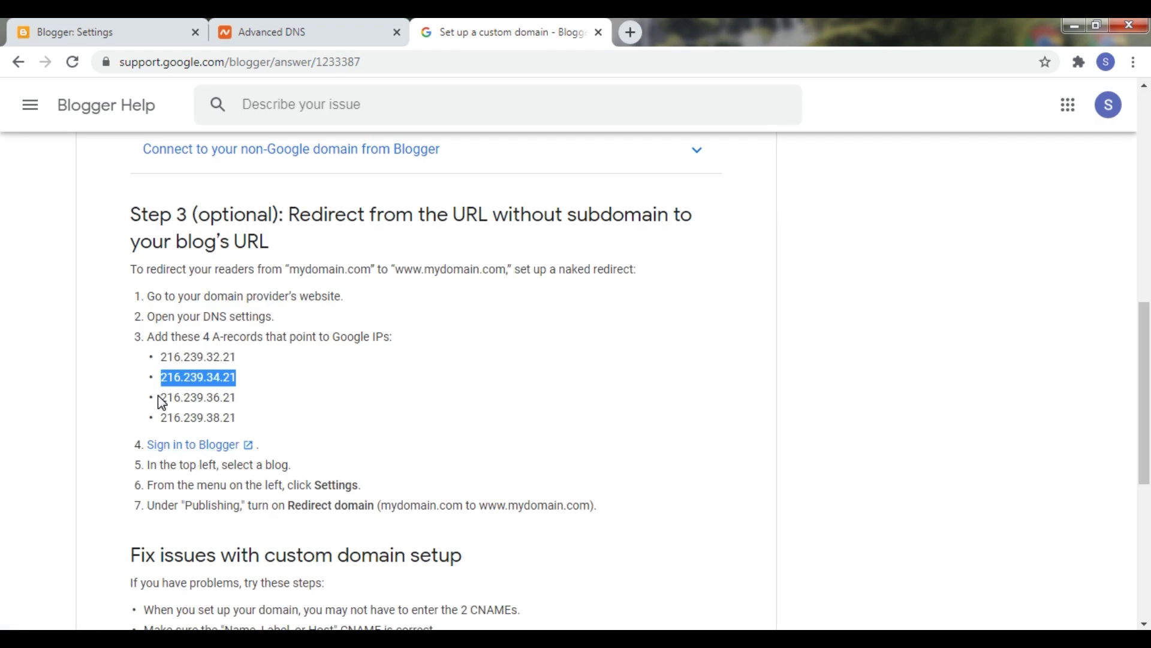
left_click_drag(161, 397, 240, 401)
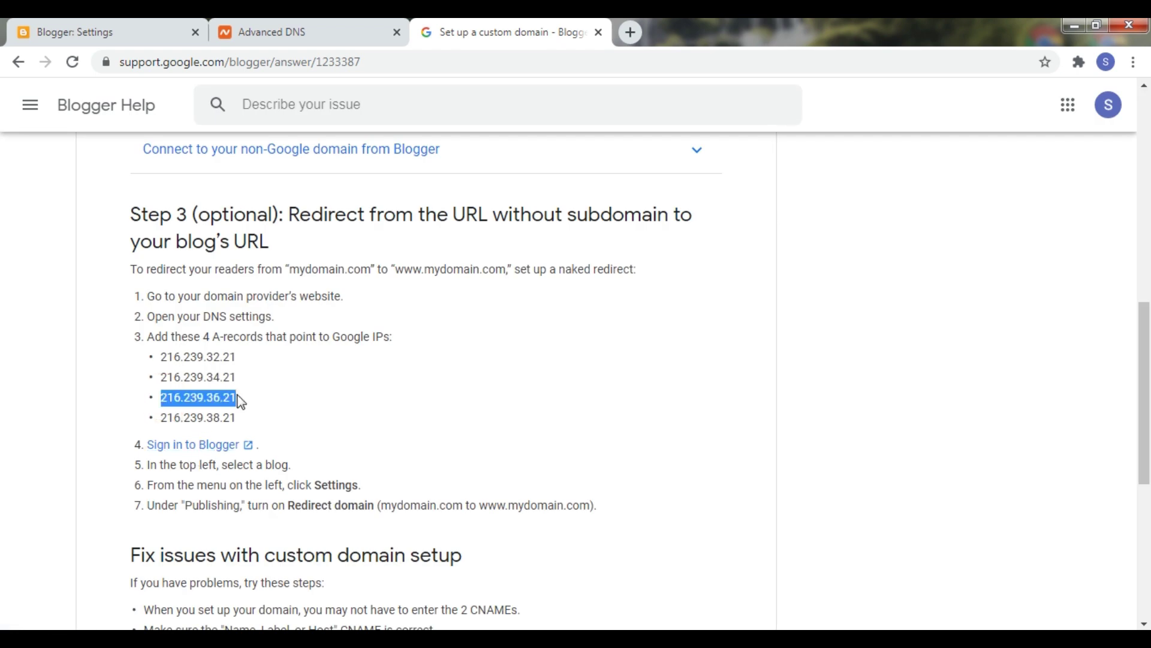
key("ctrl+c")
left_click(307, 31)
left_click(591, 382)
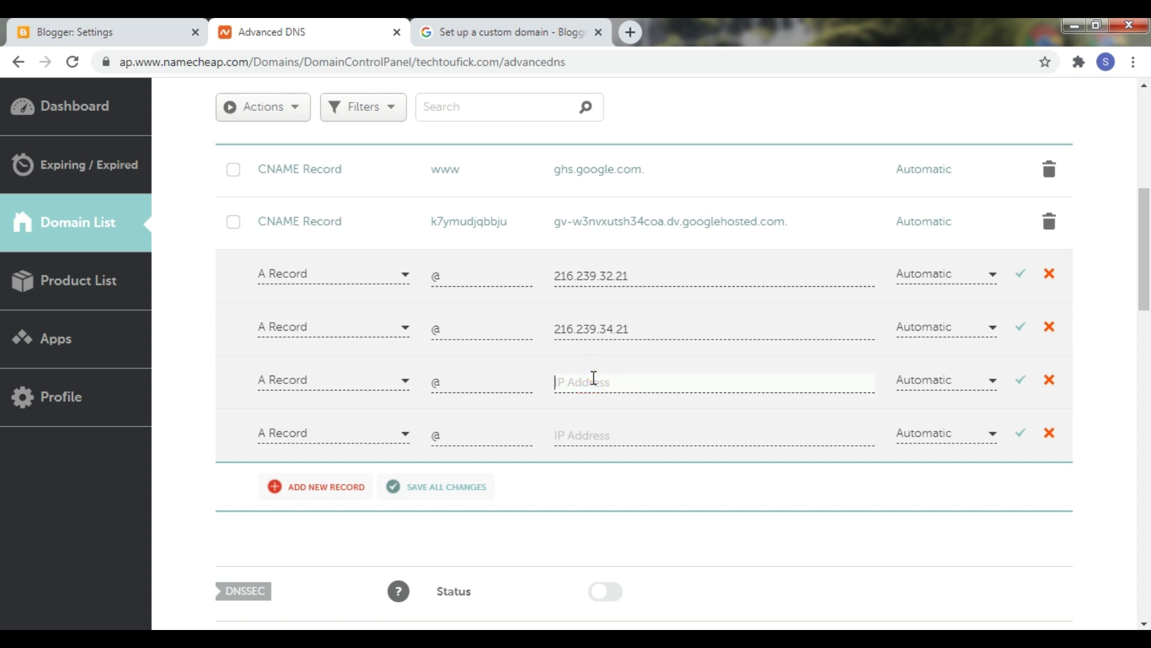
key("ctrl+v")
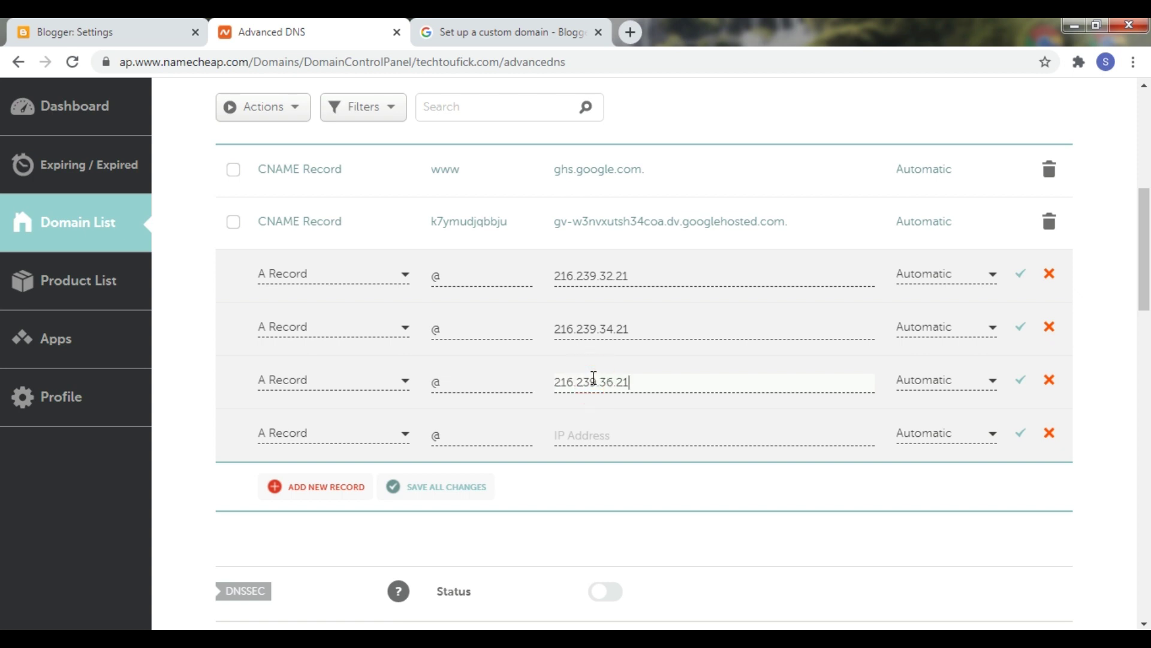
Copy the IP address 216.239.38.21 from the Blogger Help article into the fourth A record in Namecheap.
left_click(510, 30)
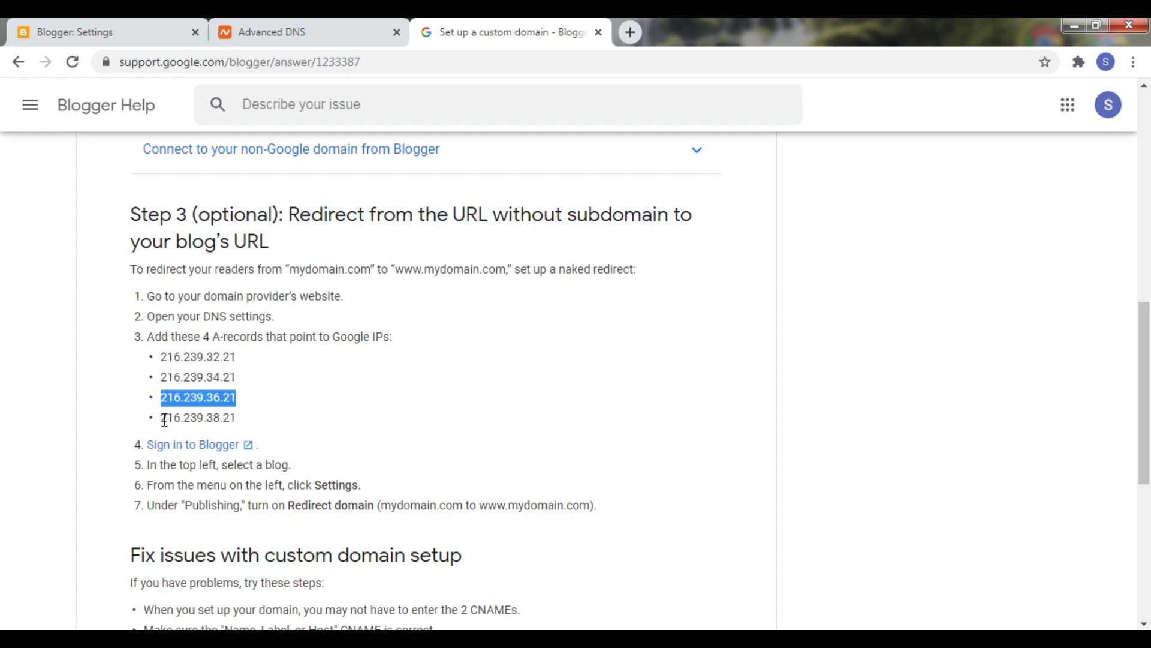
left_click_drag(161, 418, 234, 416)
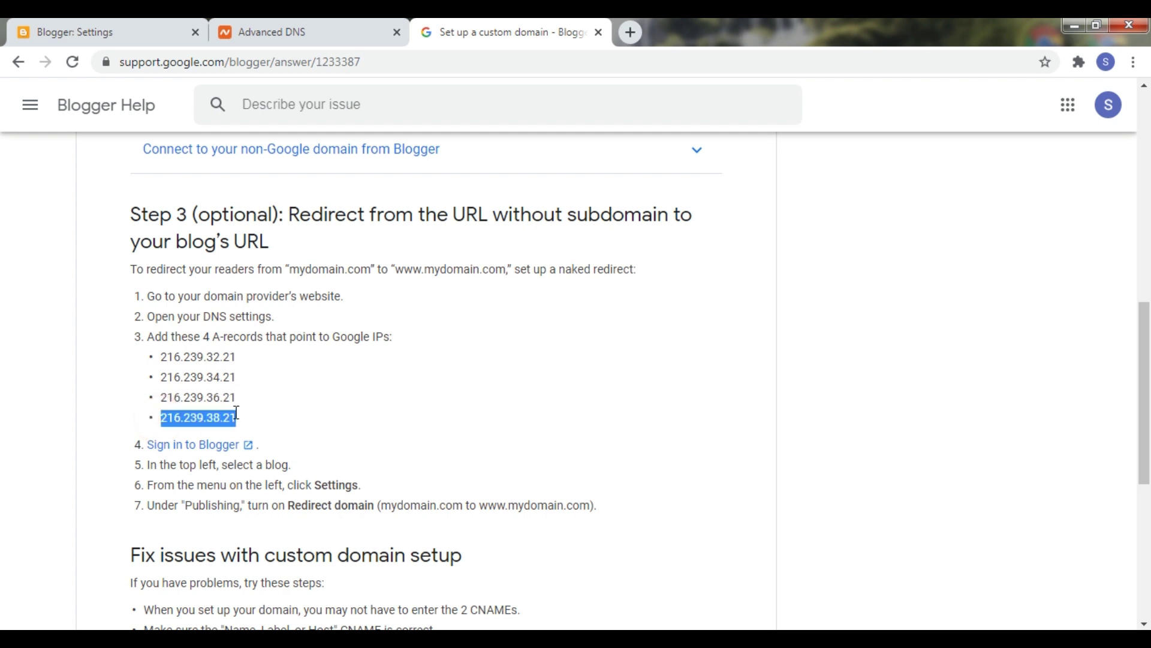
left_click(255, 27)
left_click(624, 434)
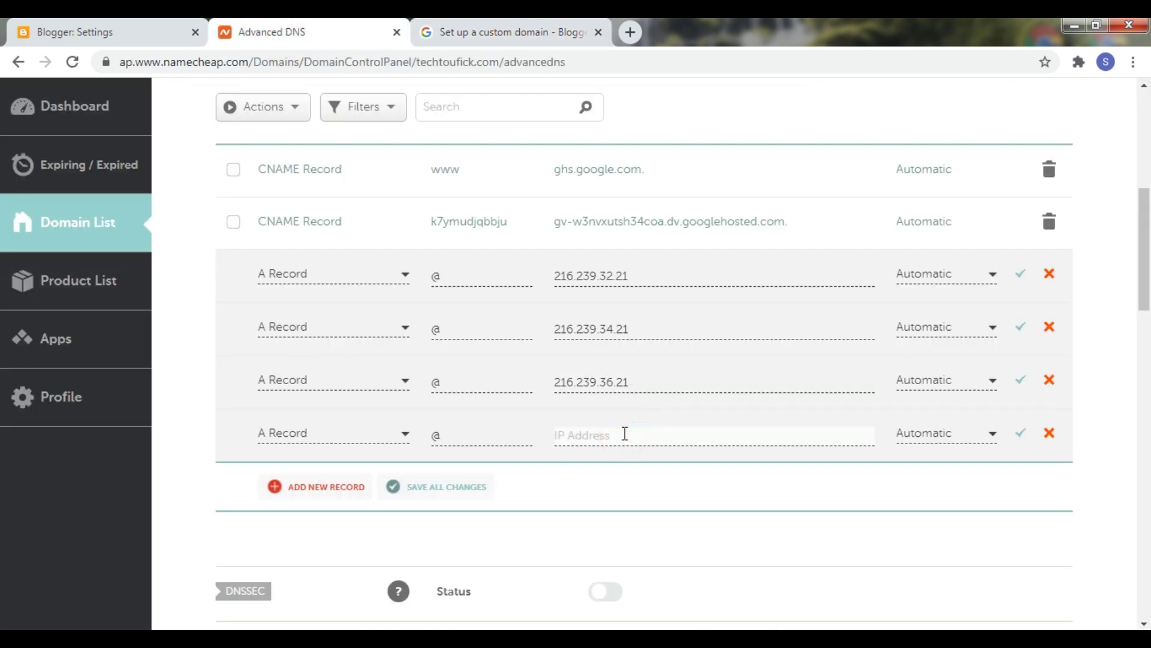
key("ctrl+v")
Save each of the four new A records in the domain's host records.
left_click(1022, 274)
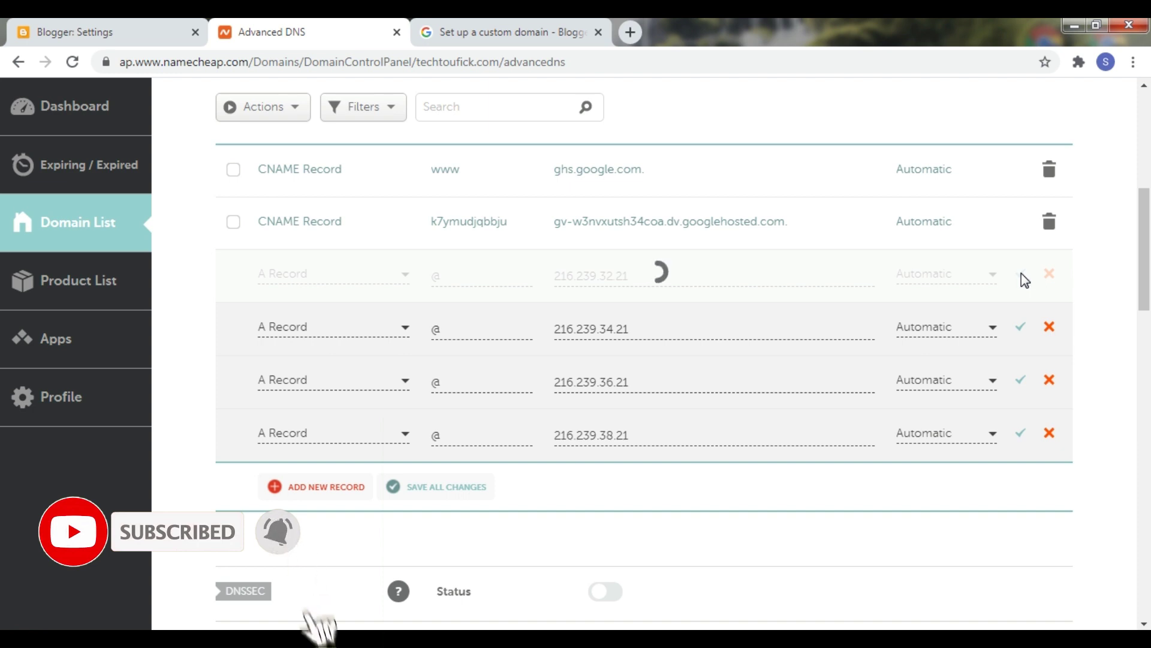
left_click(1022, 327)
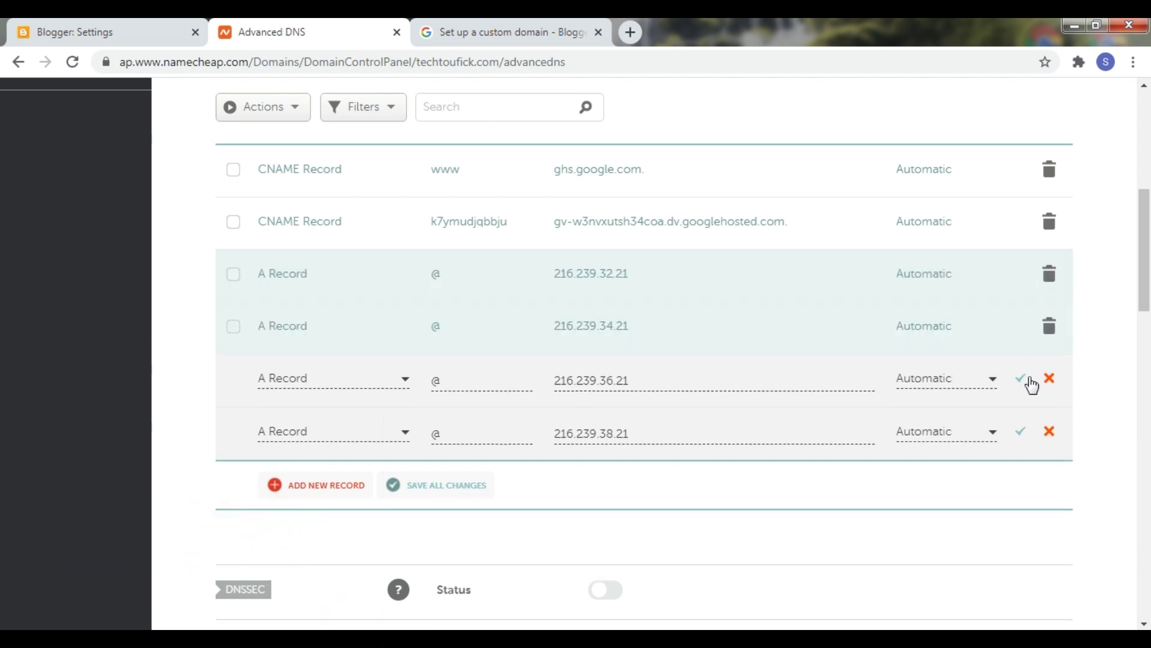
left_click(1021, 380)
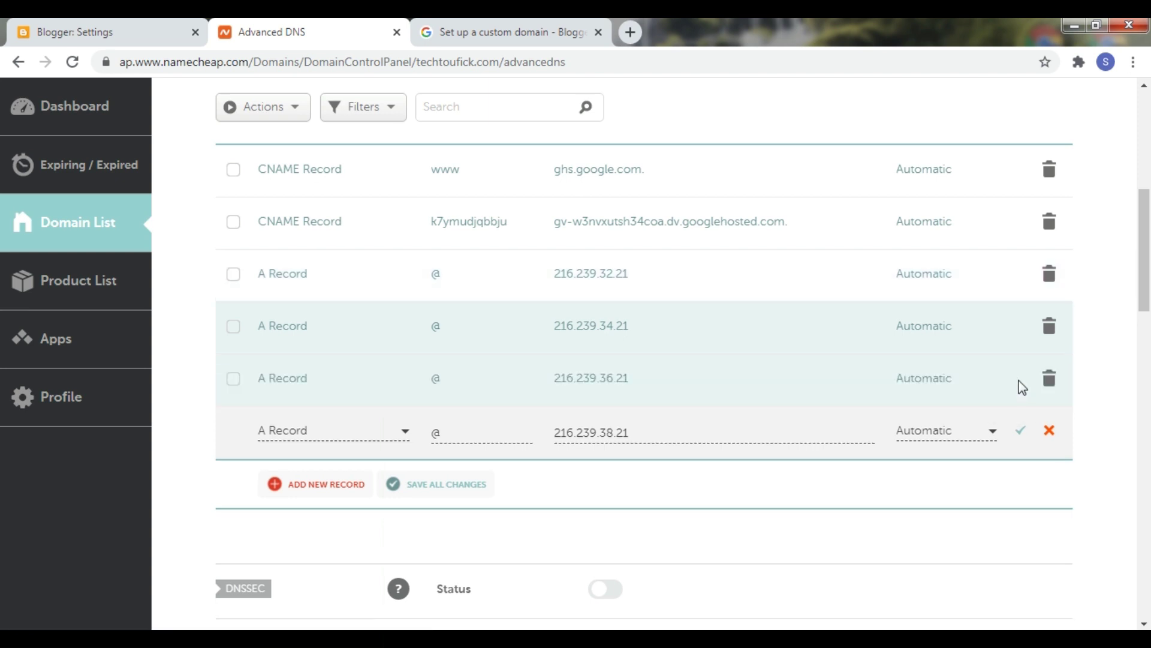
left_click(1019, 433)
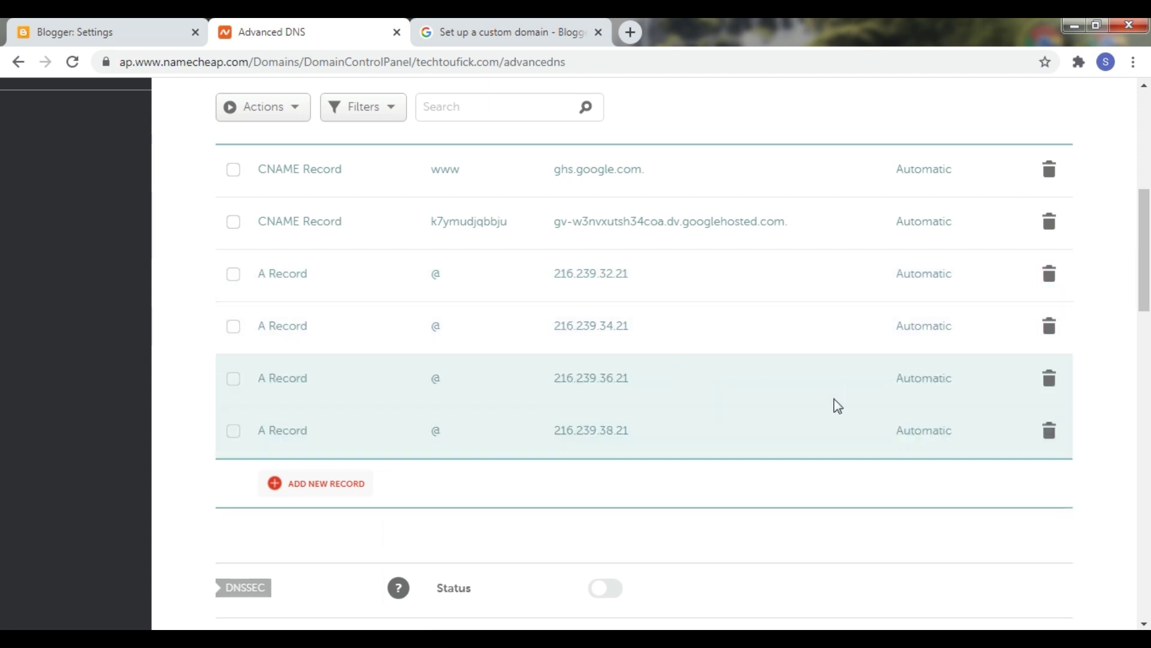
left_click(108, 32)
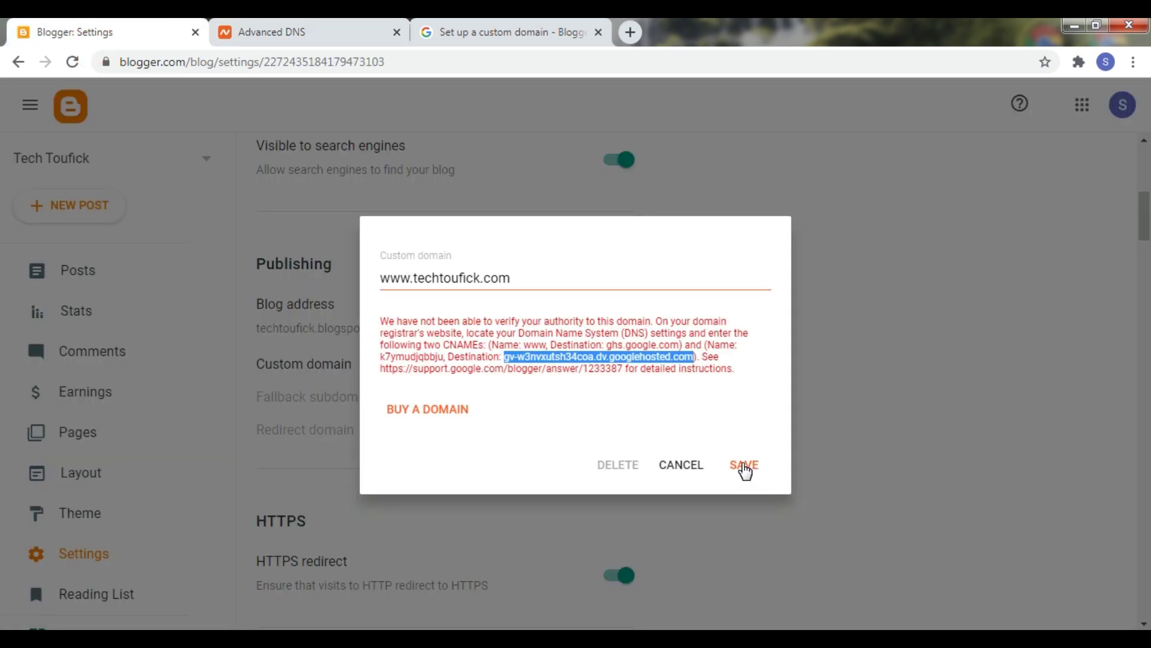
left_click(745, 466)
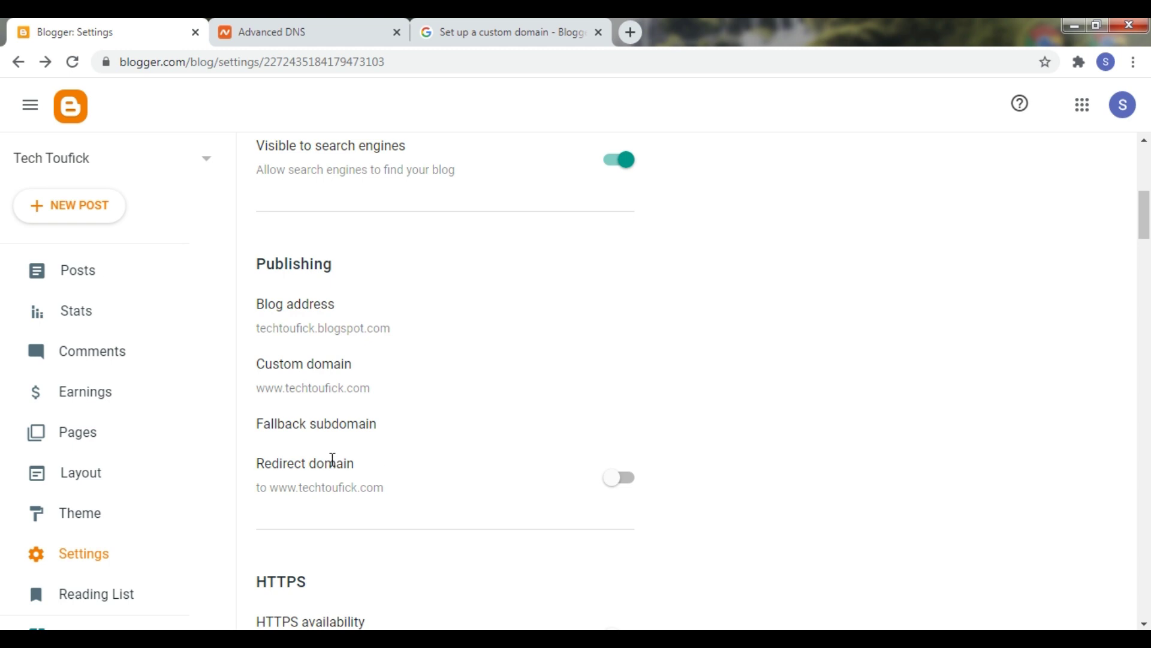
left_click(616, 480)
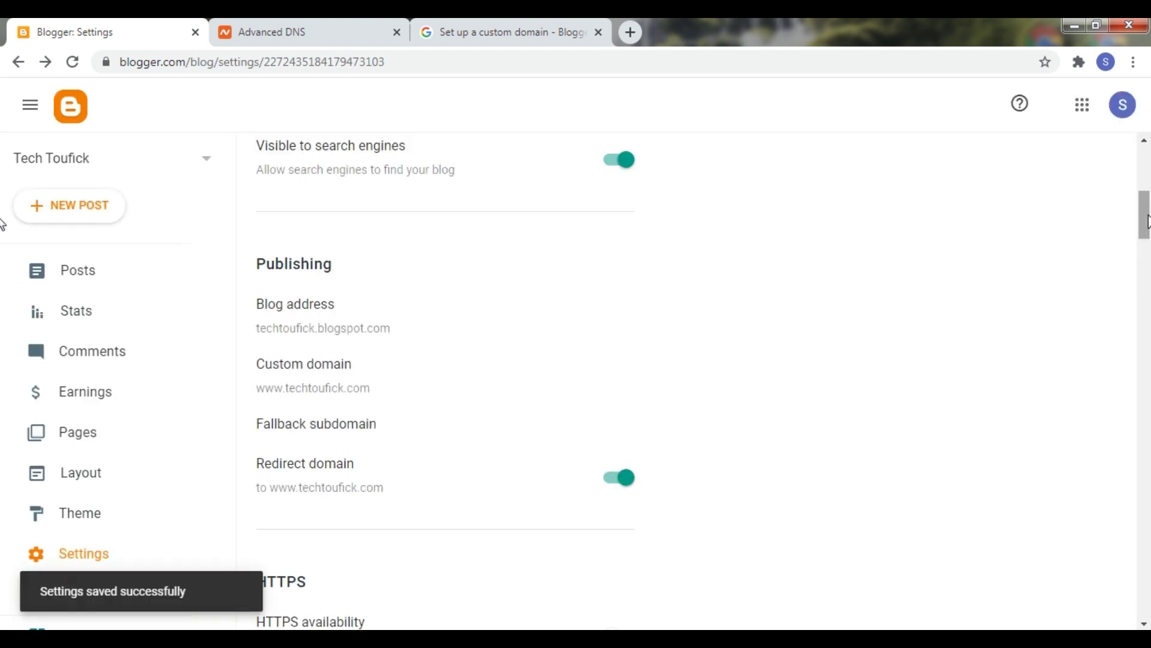
left_click_drag(1144, 215, 1144, 246)
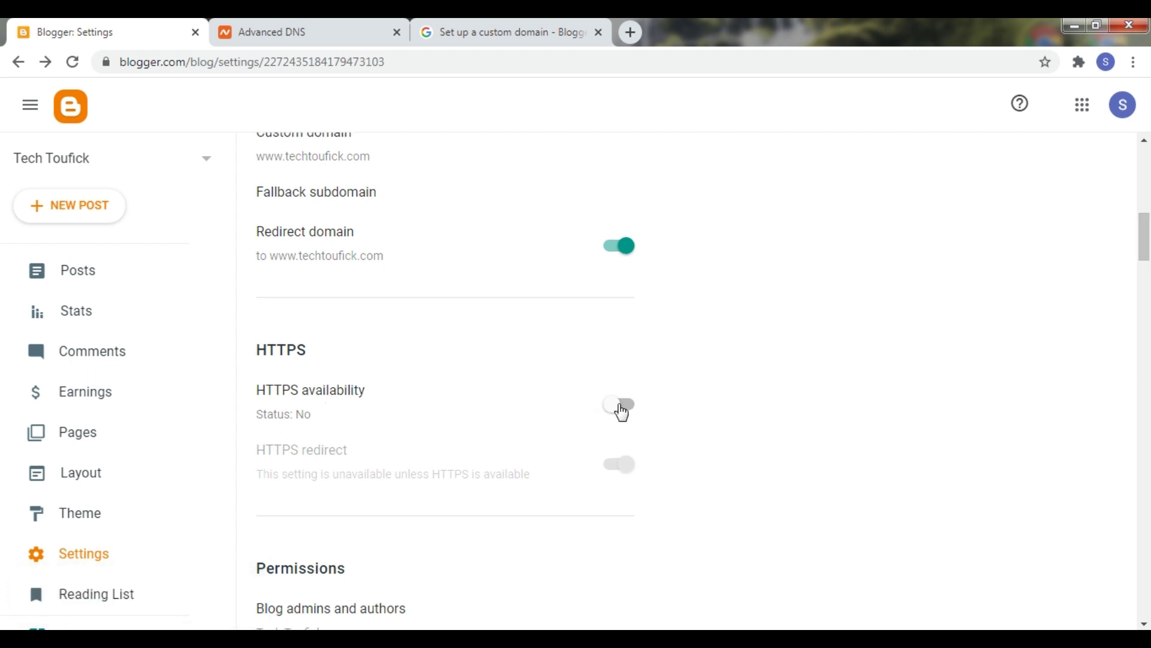
left_click(621, 407)
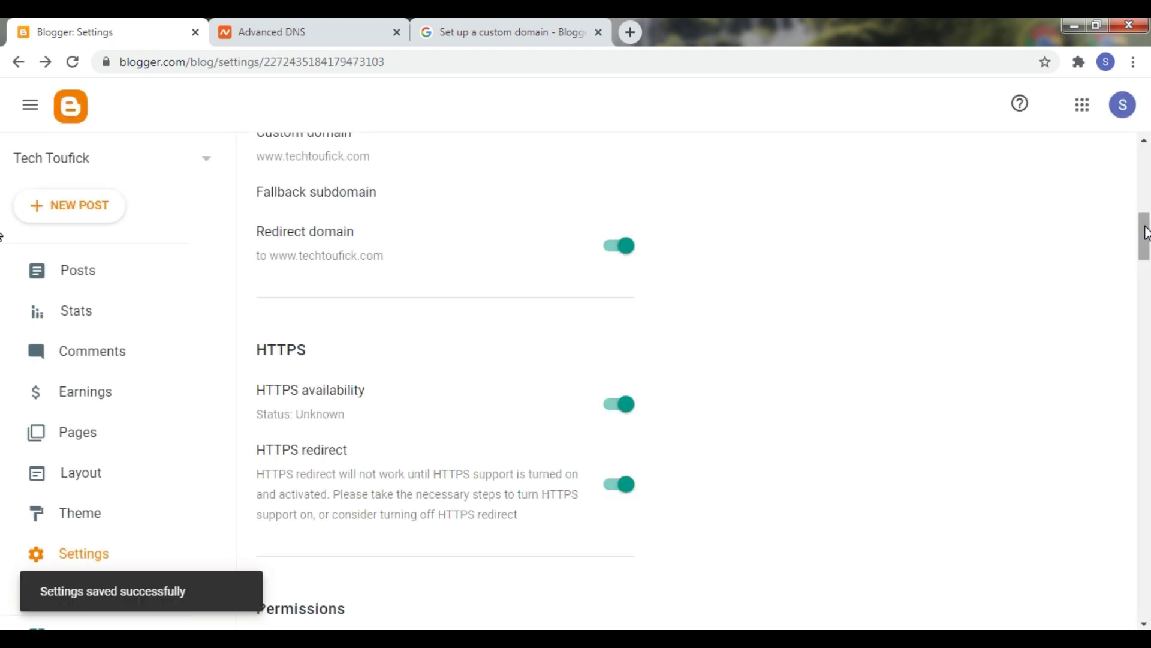
Open the live blog from Blogger to check its address.
left_click_drag(1145, 233, 1146, 200)
left_click(264, 428)
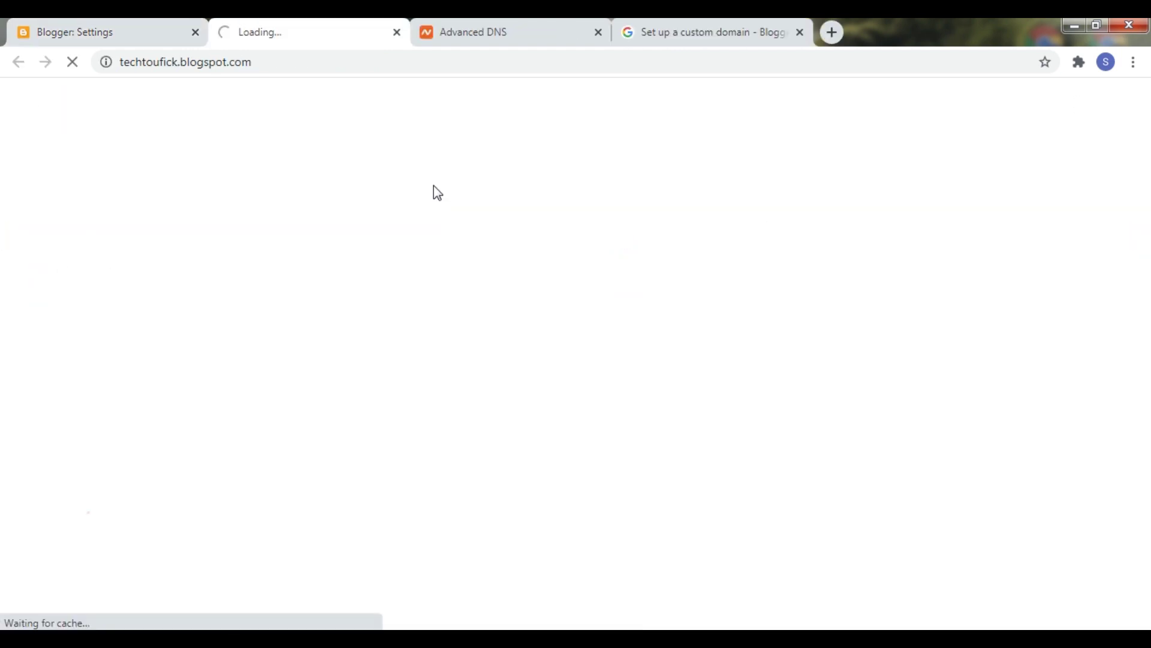